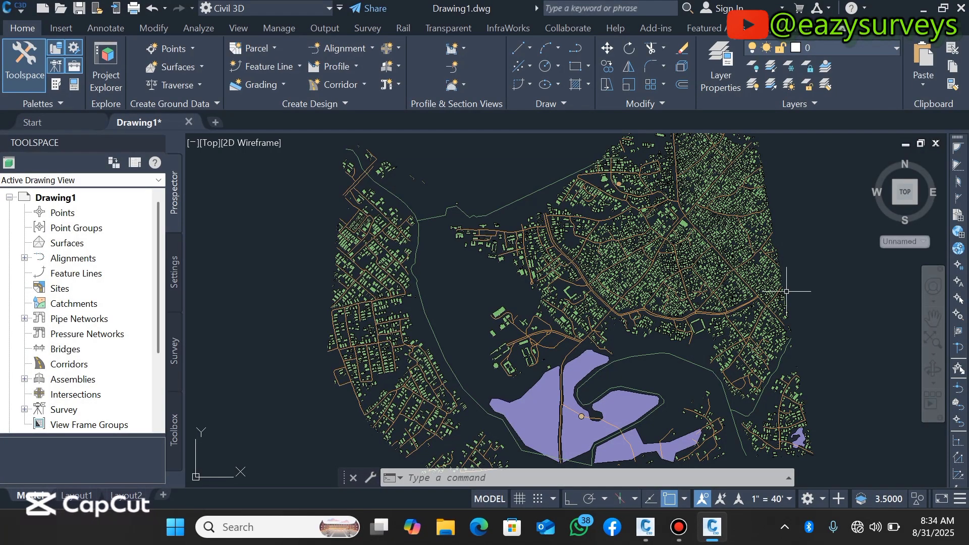
Zoom in and out across the finished OSM map of buildings, roads and water to review it
scroll(777, 291, down, 2)
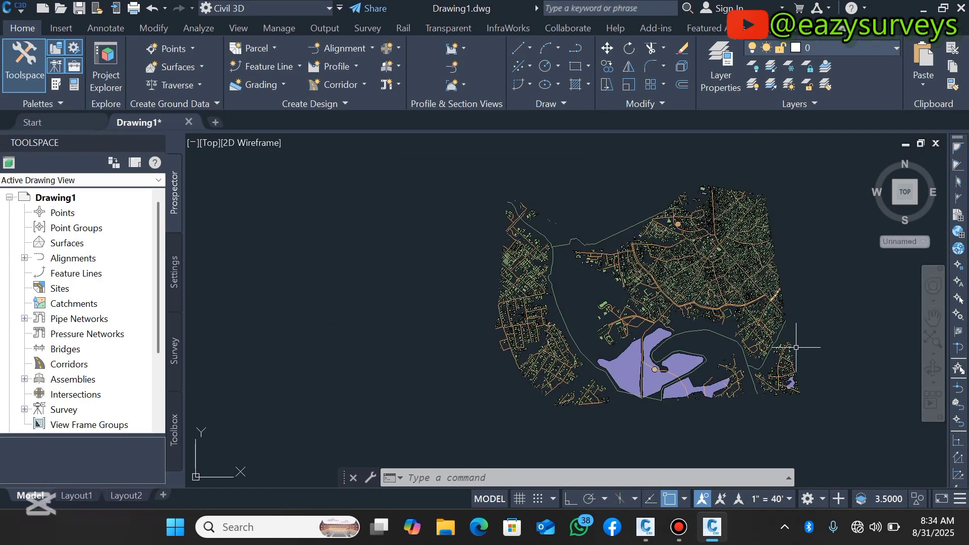
scroll(796, 347, up, 2)
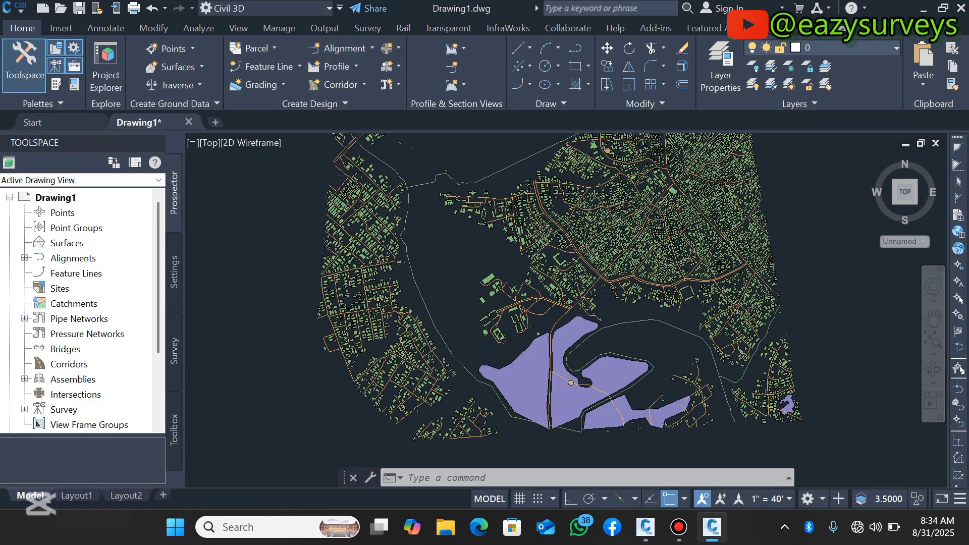
scroll(353, 255, up, 2)
scroll(343, 207, down, 4)
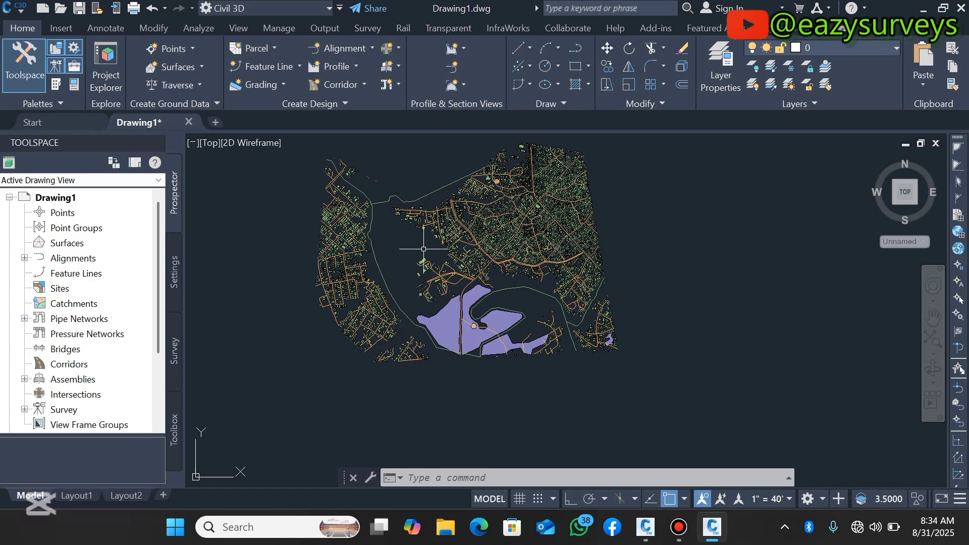
scroll(423, 248, up, 2)
scroll(580, 277, up, 5)
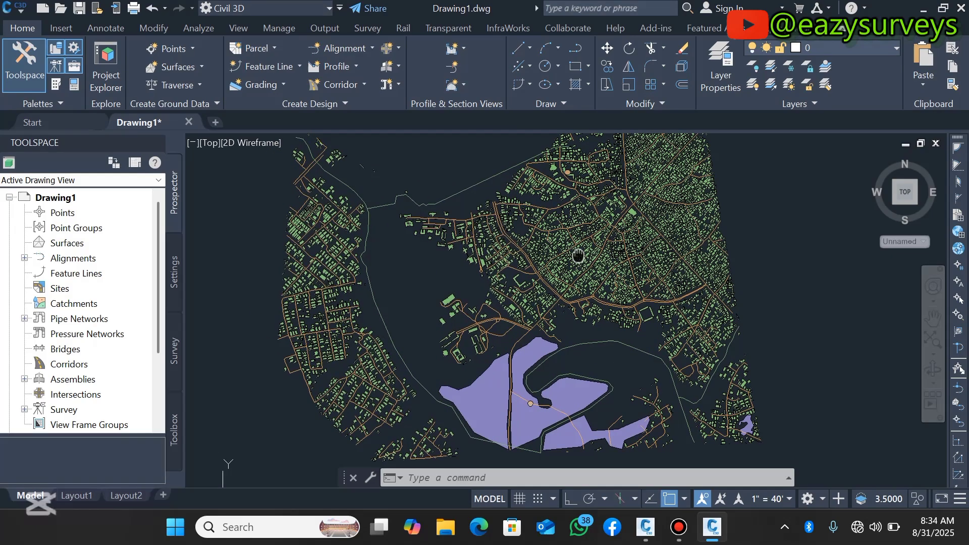
scroll(567, 260, down, 6)
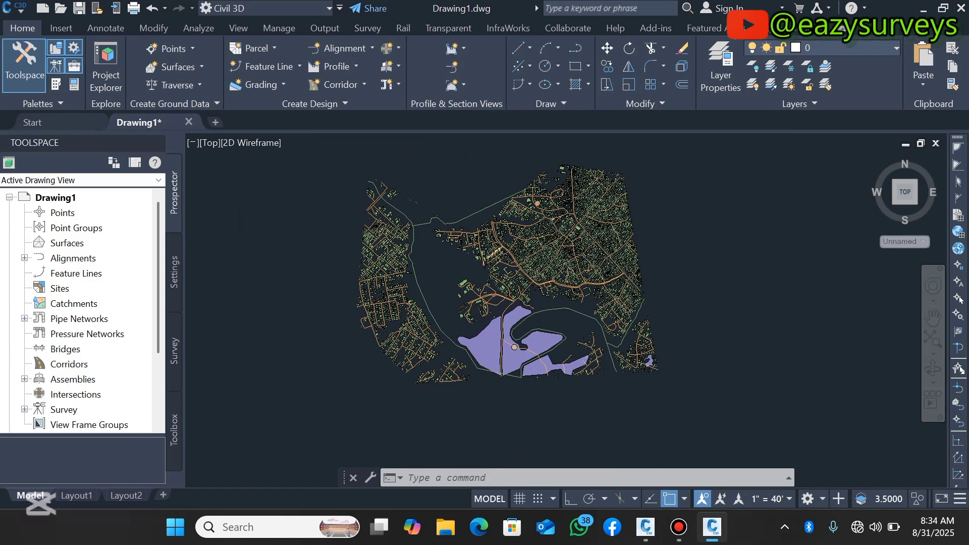
scroll(499, 242, up, 4)
scroll(550, 250, down, 2)
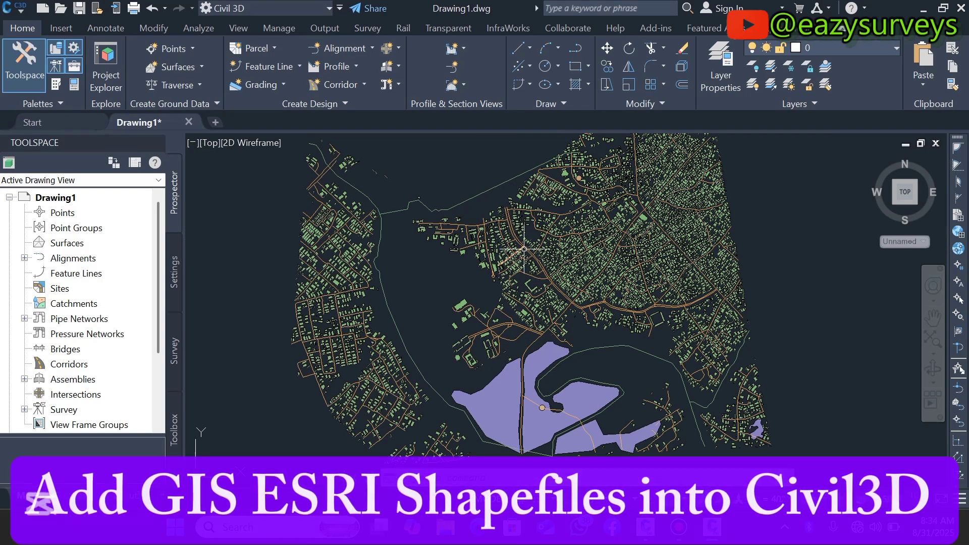
scroll(536, 253, up, 2)
scroll(535, 253, up, 2)
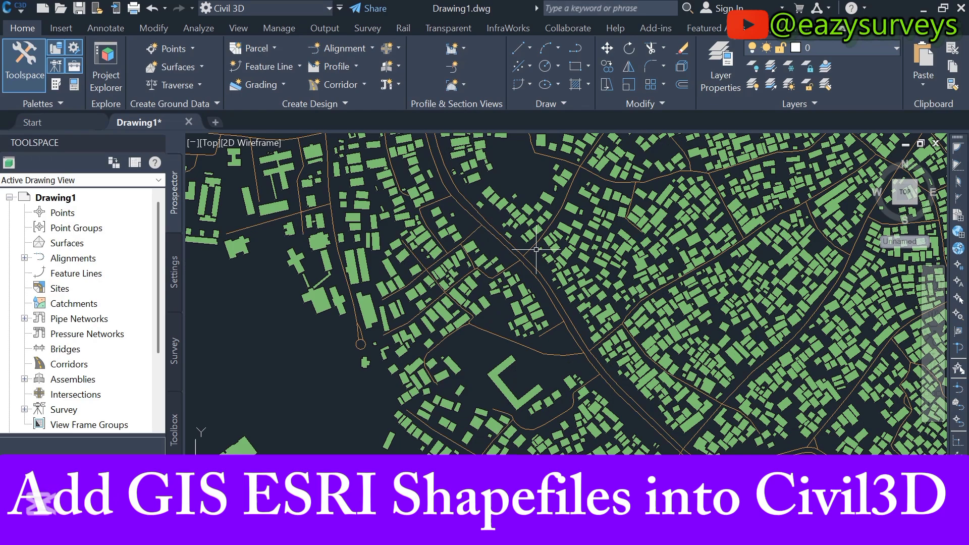
scroll(536, 250, down, 5)
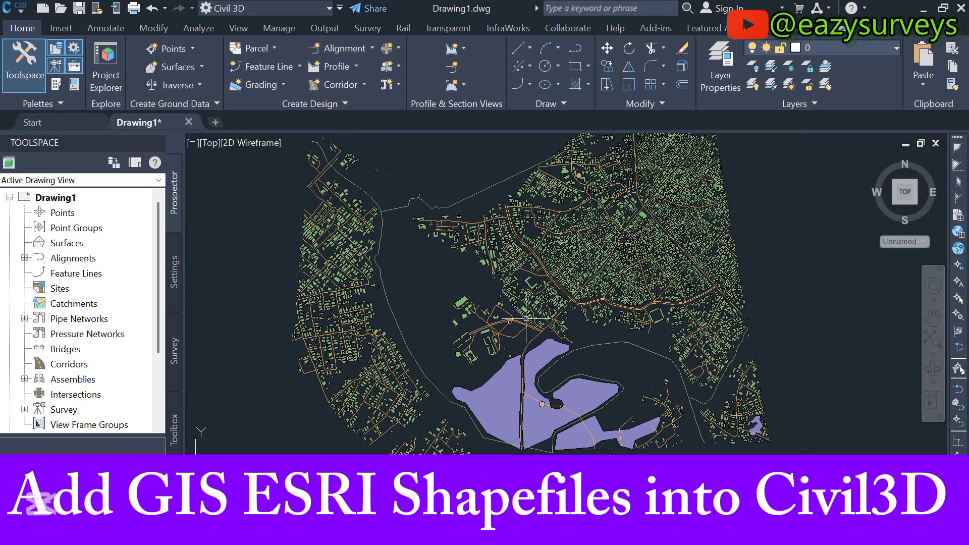
scroll(423, 342, up, 6)
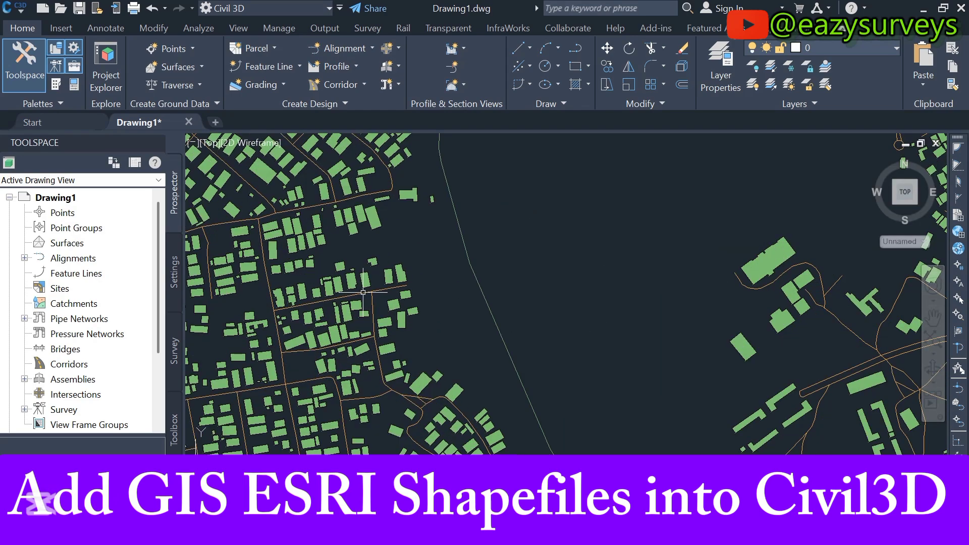
scroll(359, 292, down, 6)
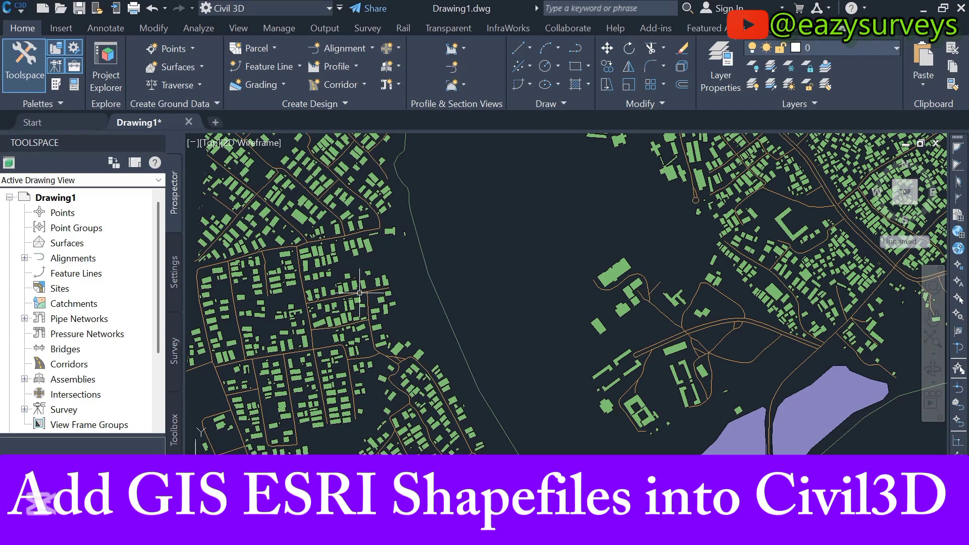
scroll(517, 296, down, 2)
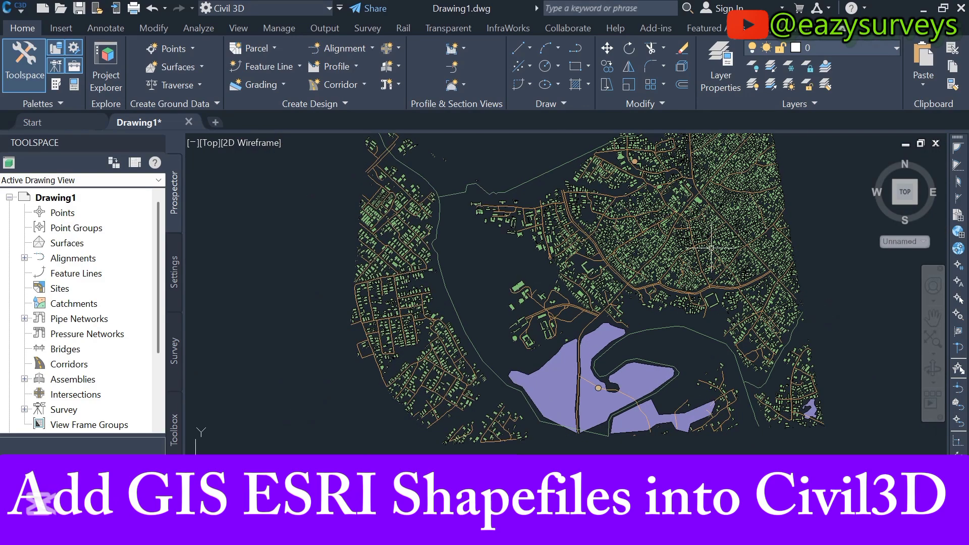
scroll(712, 244, up, 5)
scroll(712, 244, down, 5)
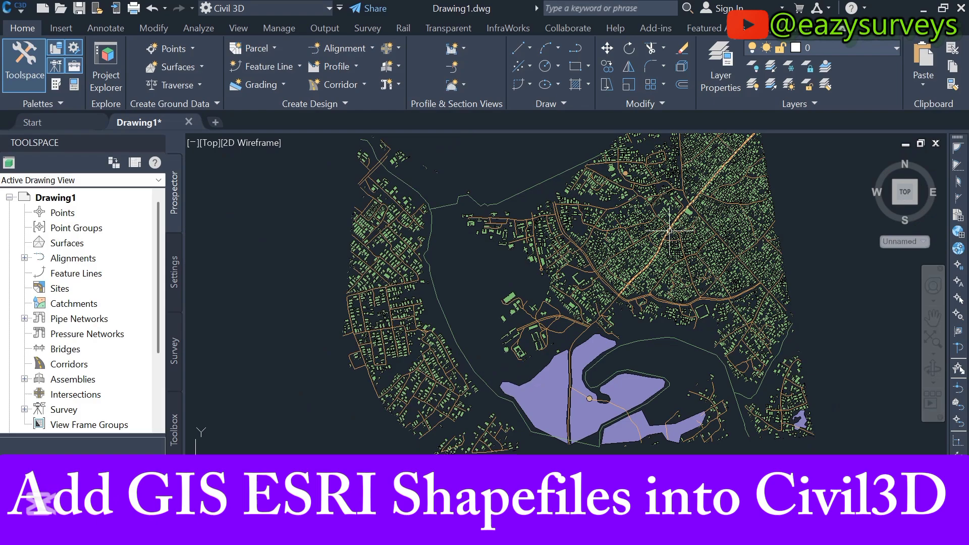
scroll(667, 248, down, 3)
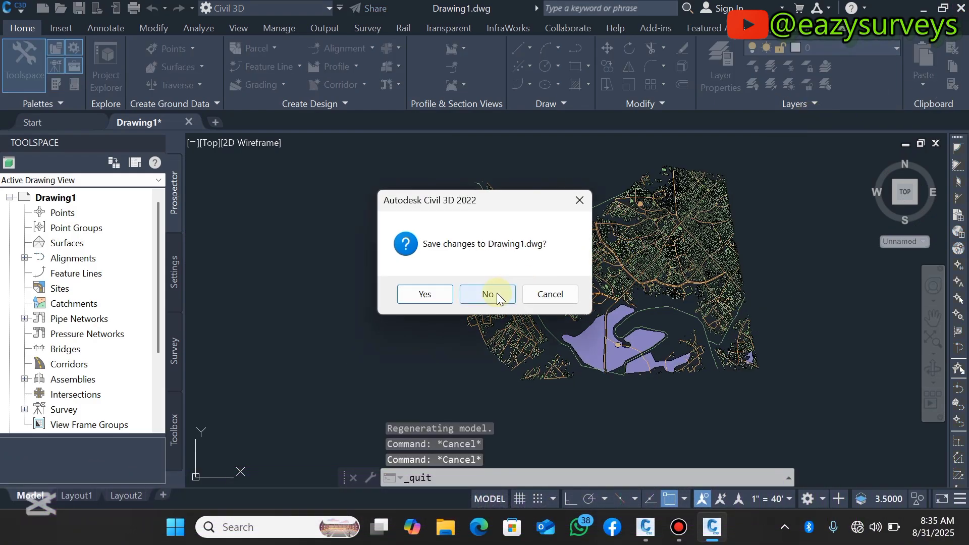
Discard the changes to Drawing1.dwg and minimize Civil 3D to show the desktop
click(496, 292)
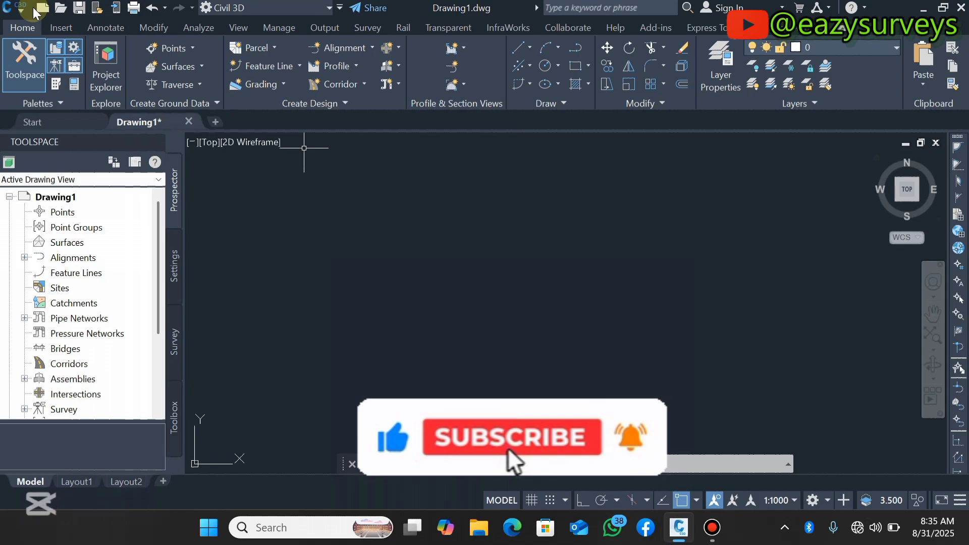
click(923, 8)
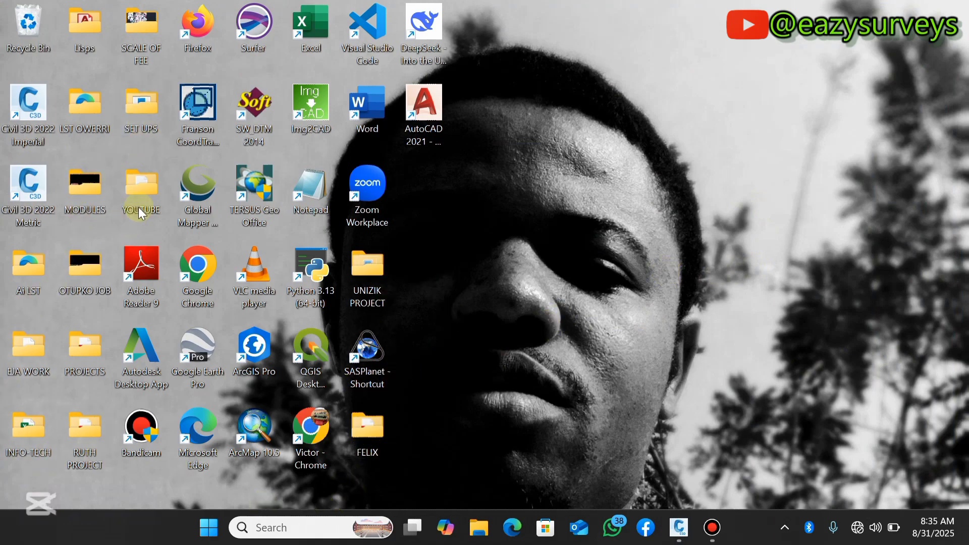
key(super+e)
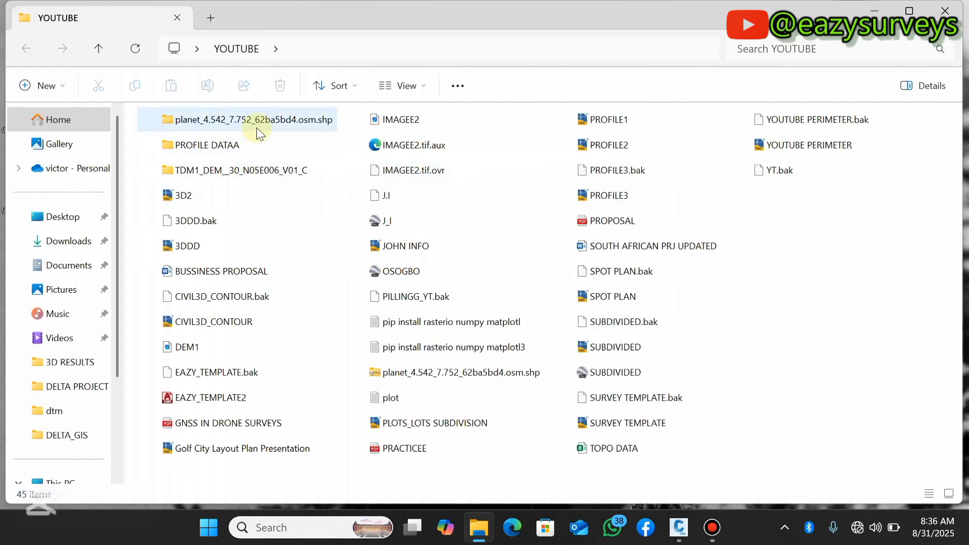
double_click(256, 131)
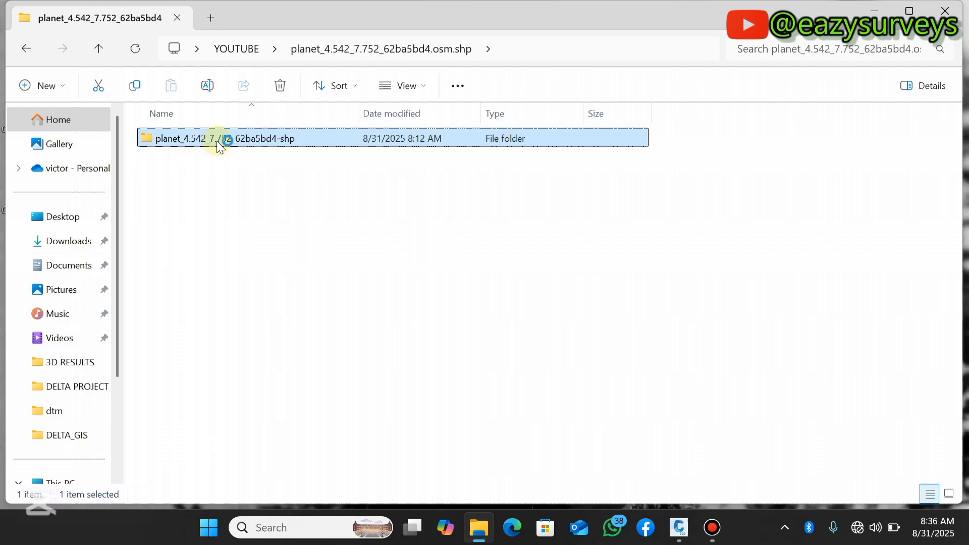
double_click(217, 142)
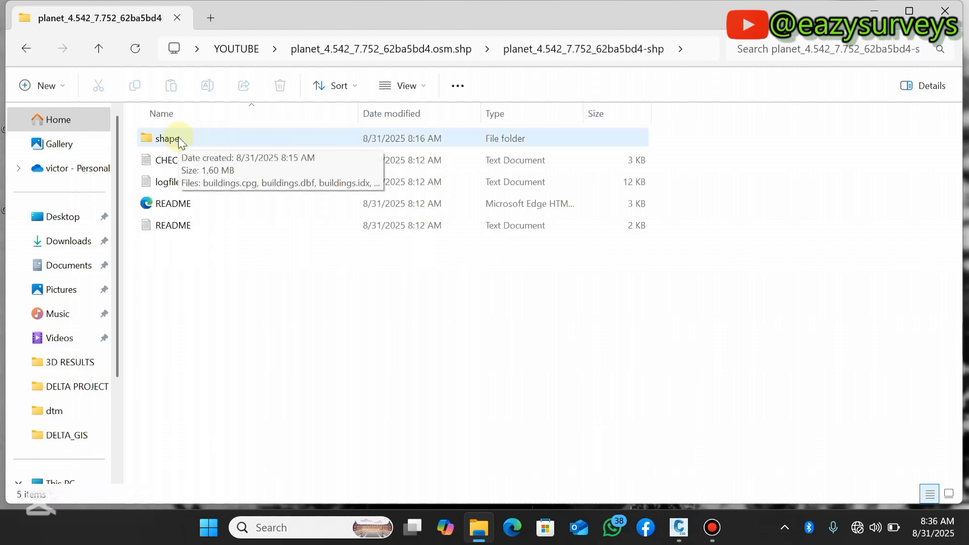
double_click(177, 139)
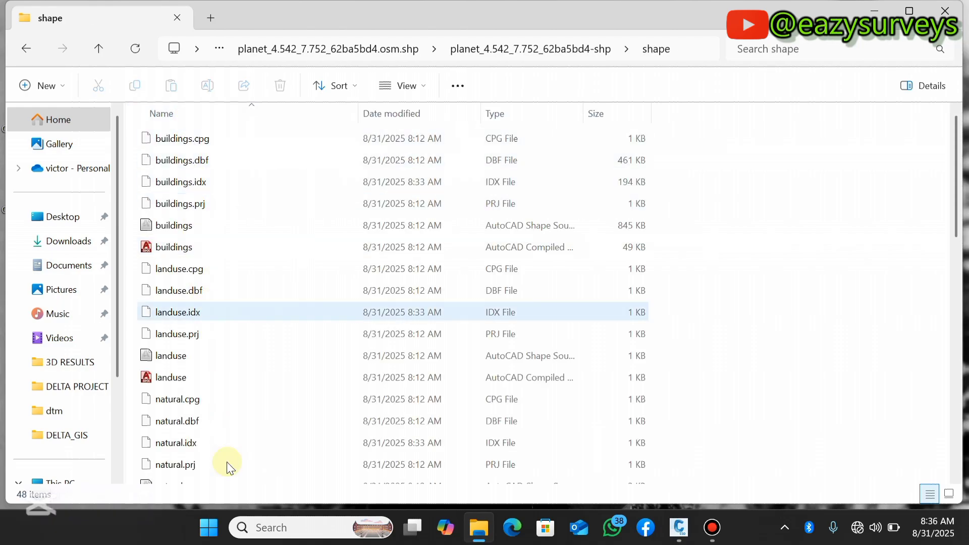
scroll(182, 322, down, 8)
scroll(183, 354, down, 3)
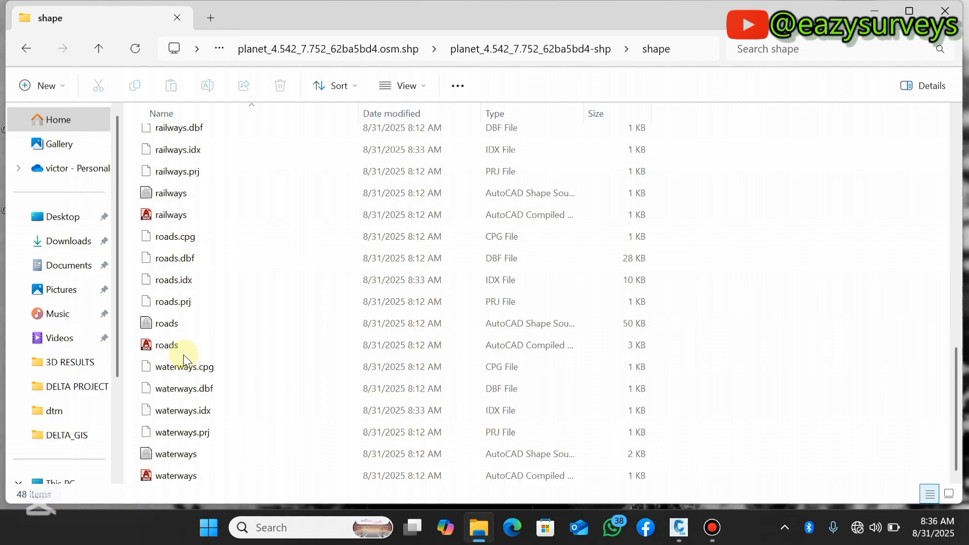
scroll(186, 378, up, 8)
scroll(196, 333, up, 3)
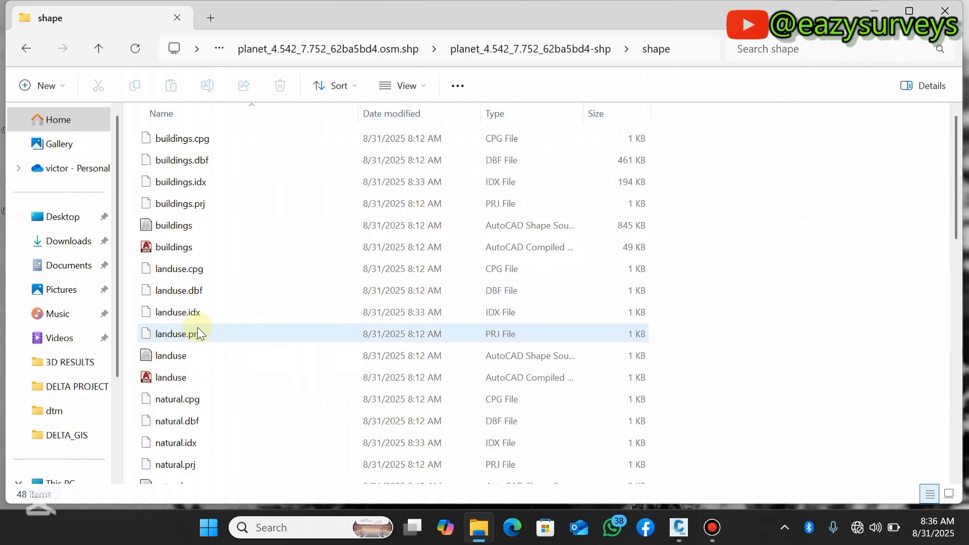
click(944, 11)
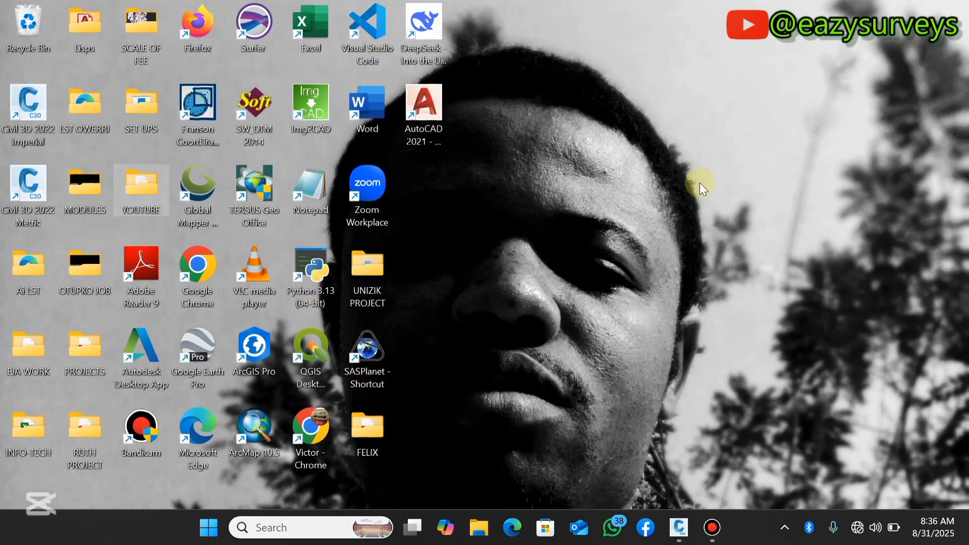
Restore Civil 3D and turn the Map Task Pane on with MAPWSPACE
click(678, 527)
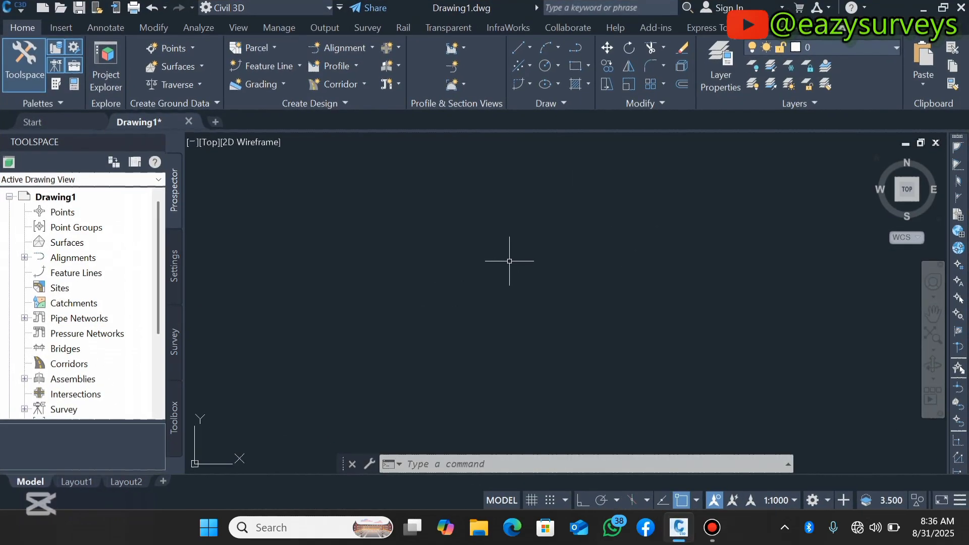
click(459, 469)
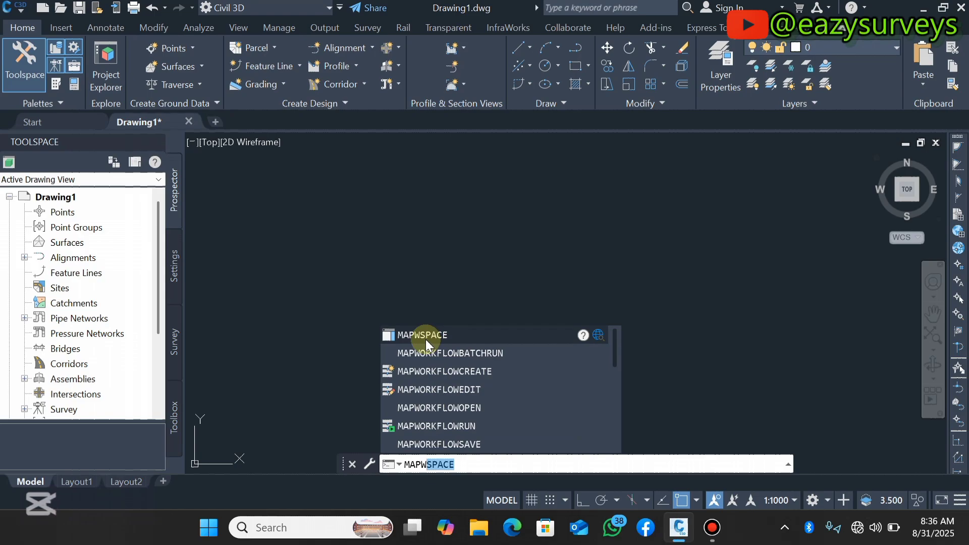
click(441, 335)
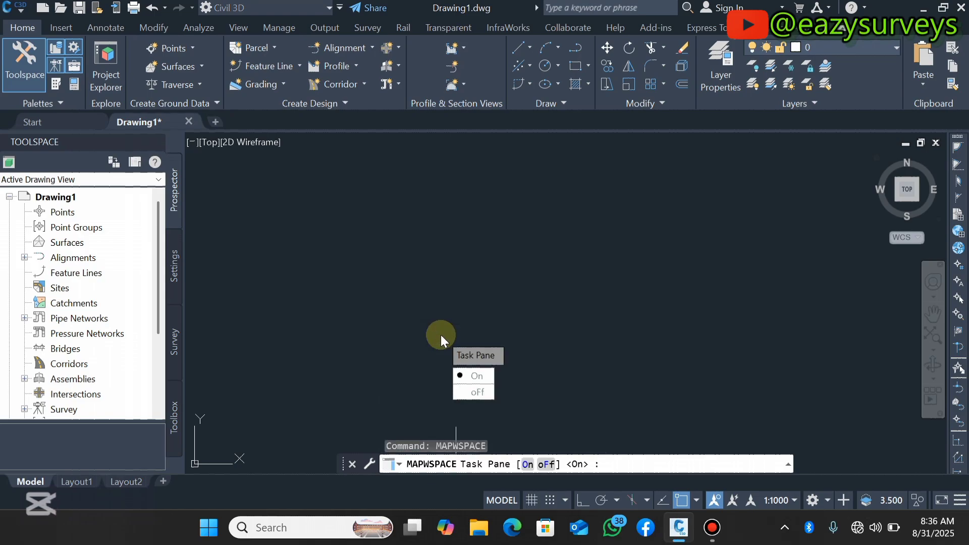
click(477, 378)
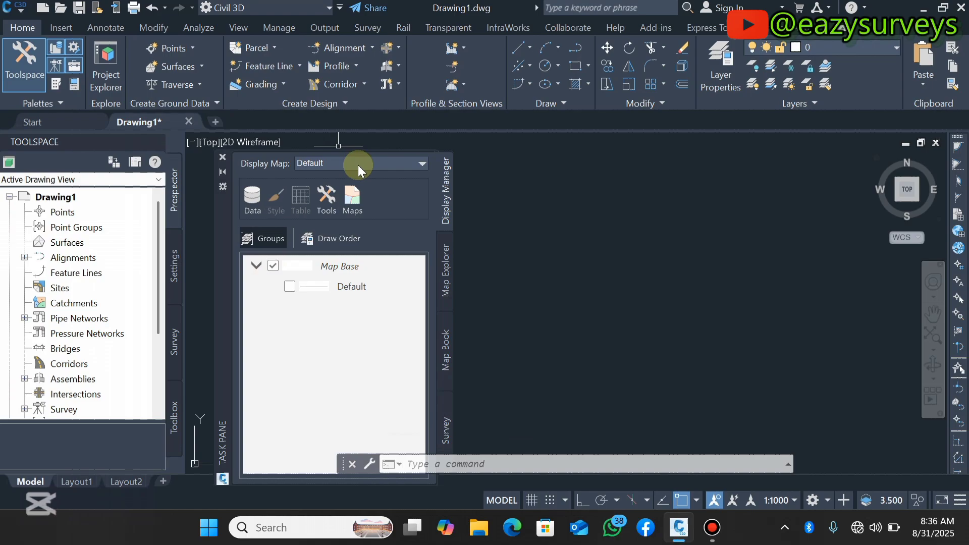
Start a new SHP connection named SHP_1 in Data Connect, after glancing at the Raster option
click(252, 201)
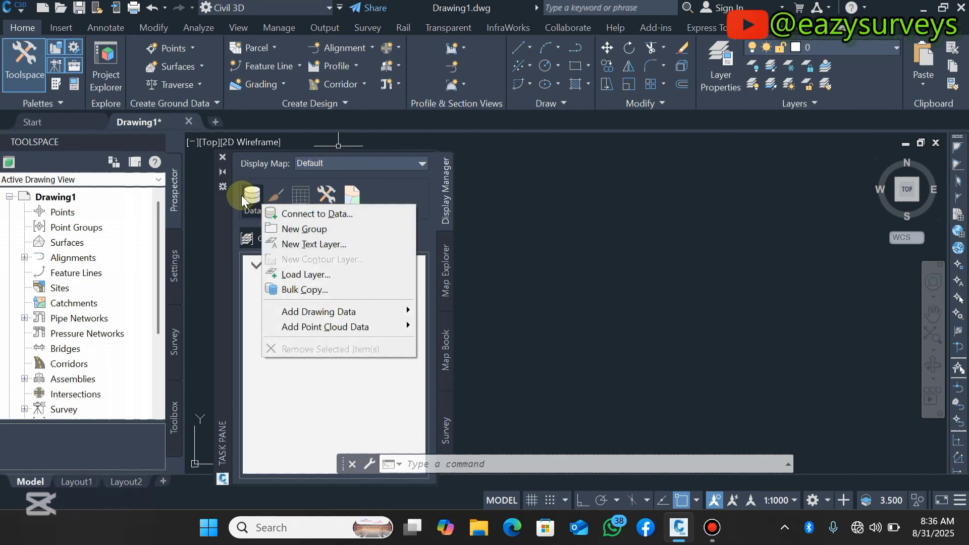
click(313, 216)
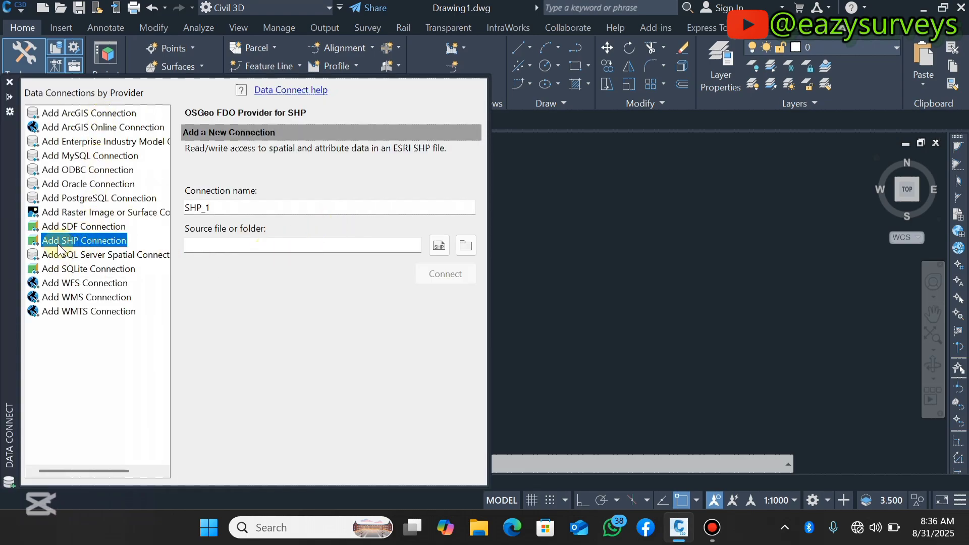
click(121, 246)
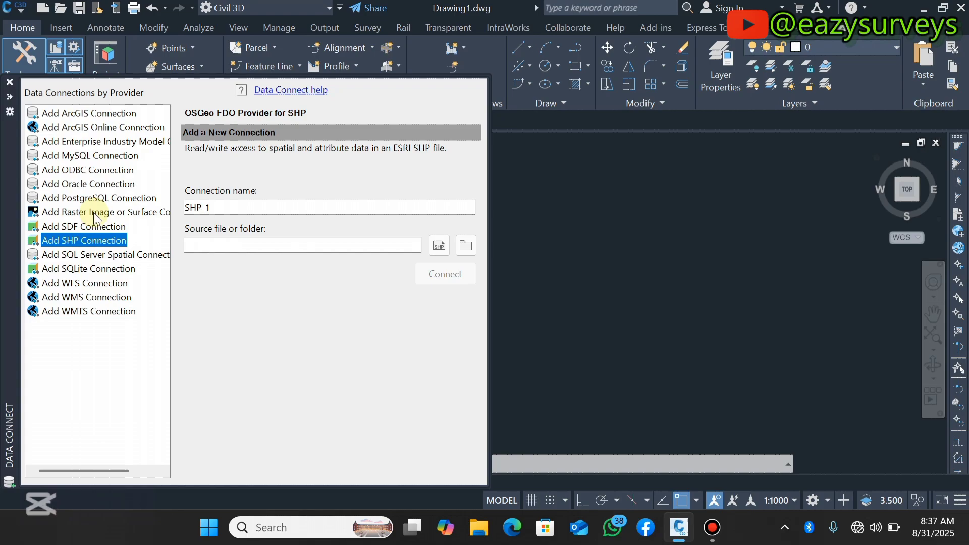
click(56, 214)
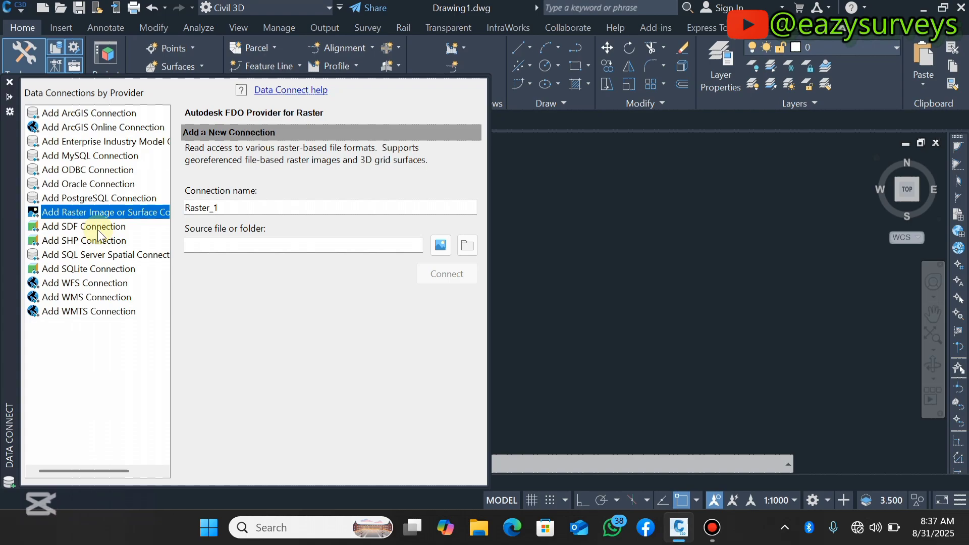
click(76, 242)
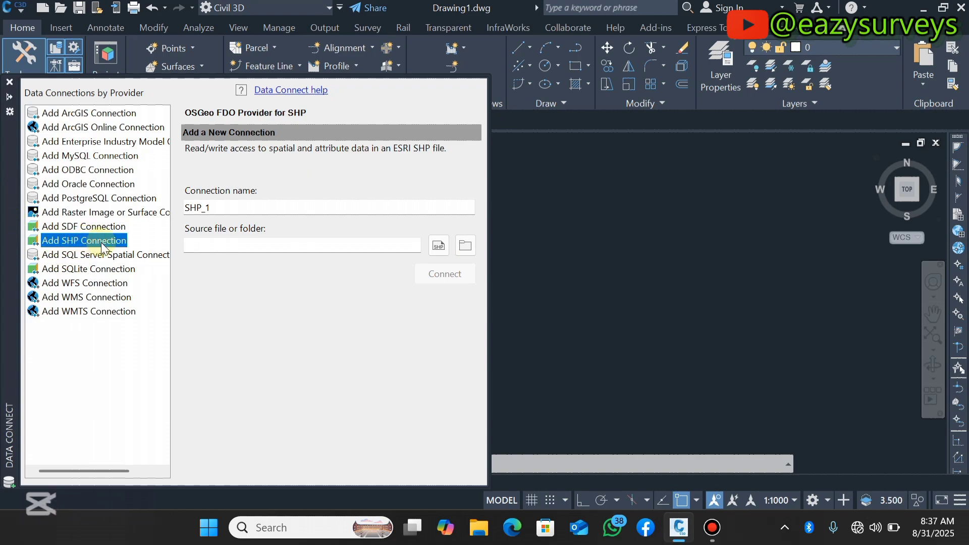
Open the folder browser for the SHP source and expand the Desktop folder
click(466, 245)
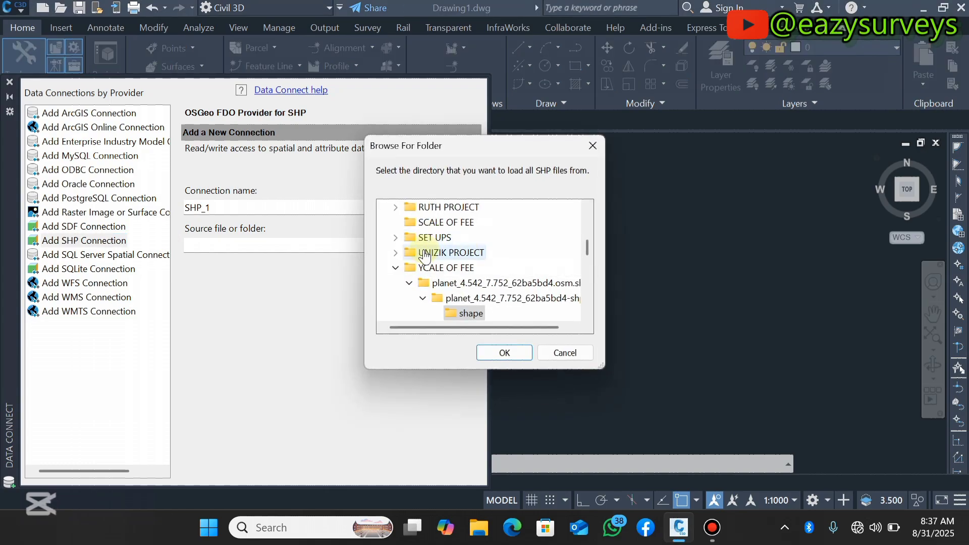
scroll(424, 255, up, 5)
click(393, 268)
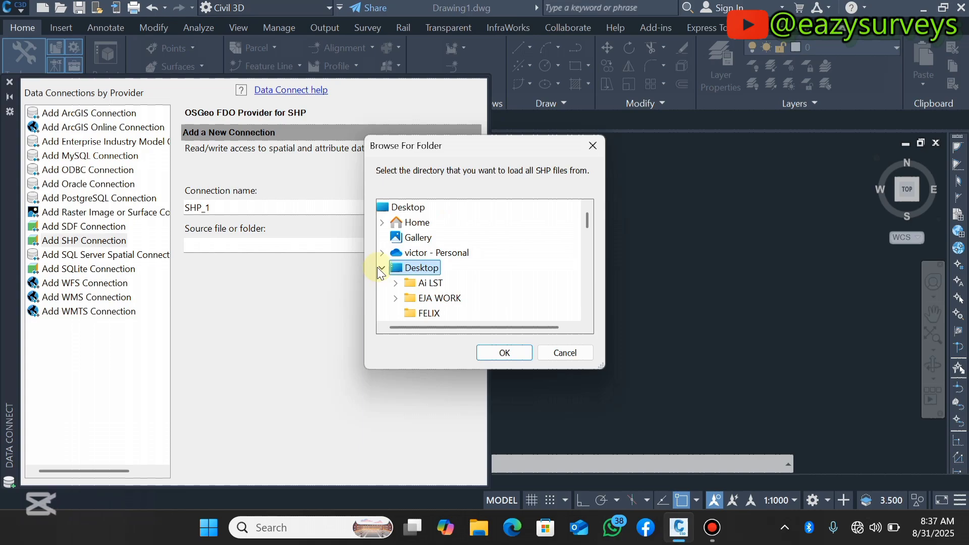
click(382, 269)
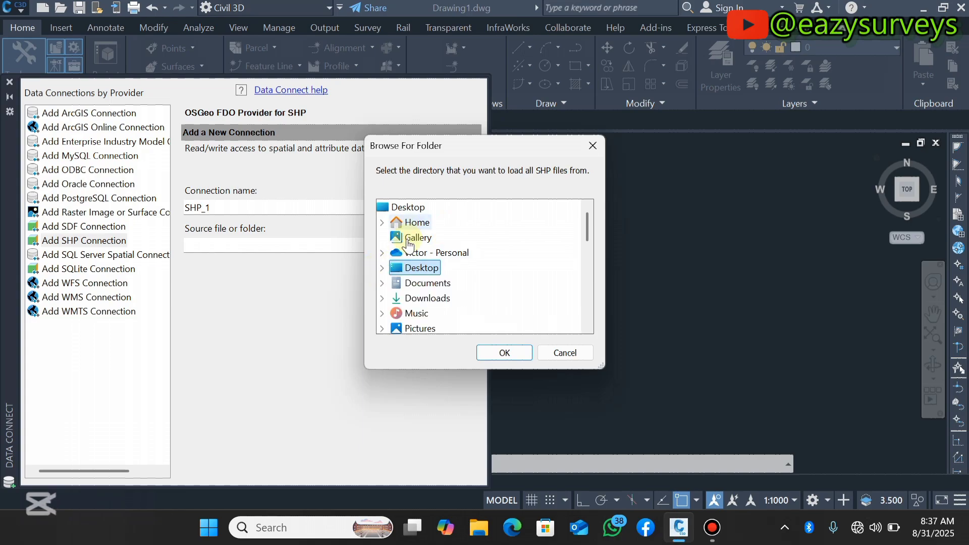
scroll(411, 252, down, 2)
scroll(416, 262, up, 3)
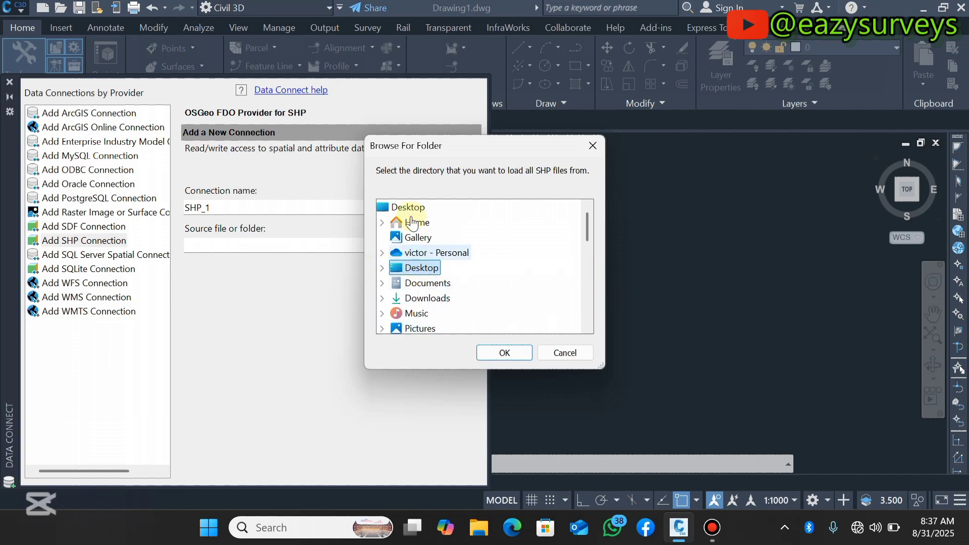
click(409, 209)
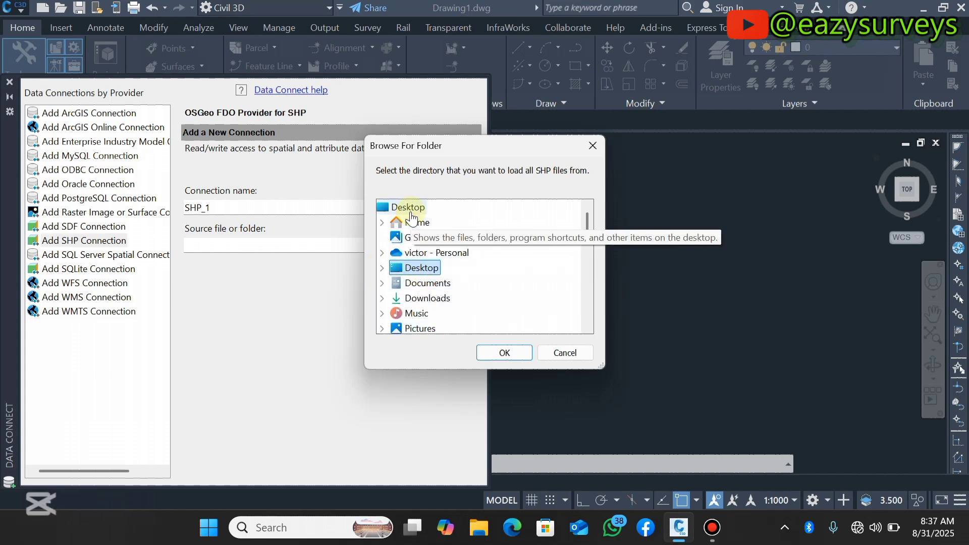
click(382, 269)
Go through YOUTUBE and the planet OSM download to select the shape folder
scroll(433, 255, down, 1)
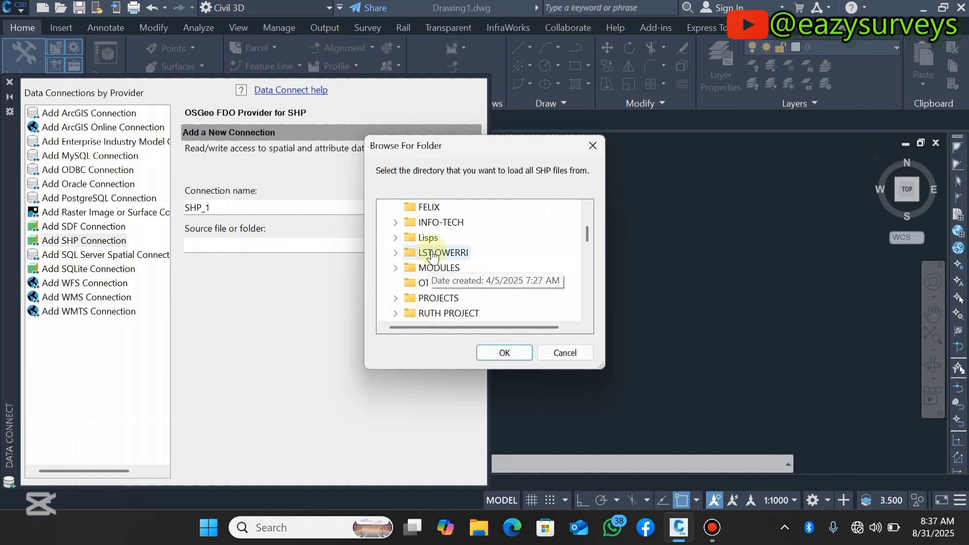
scroll(433, 256, down, 3)
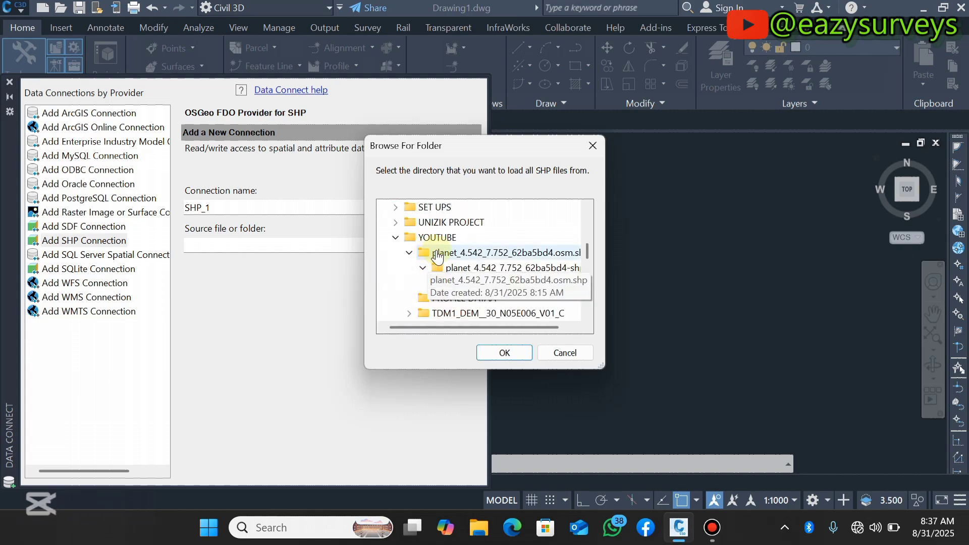
click(438, 238)
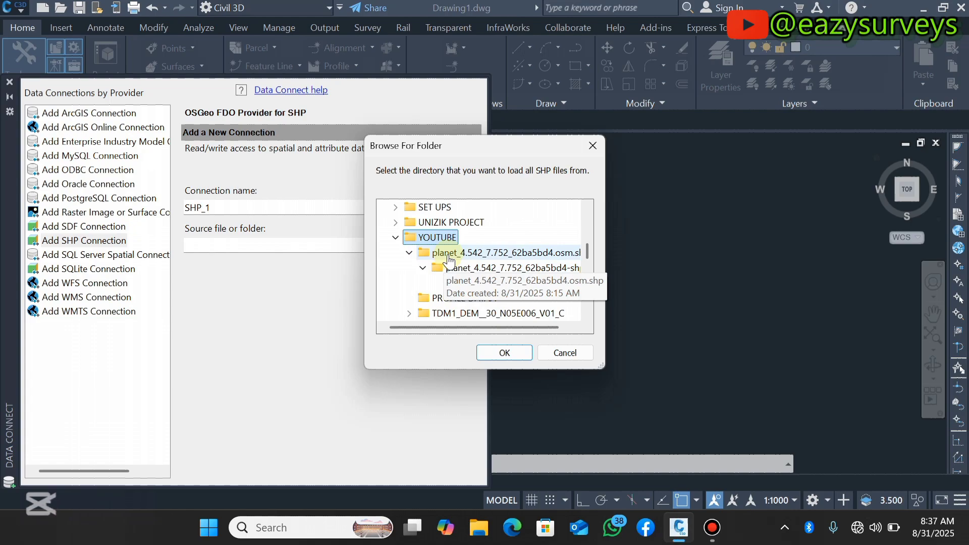
click(449, 255)
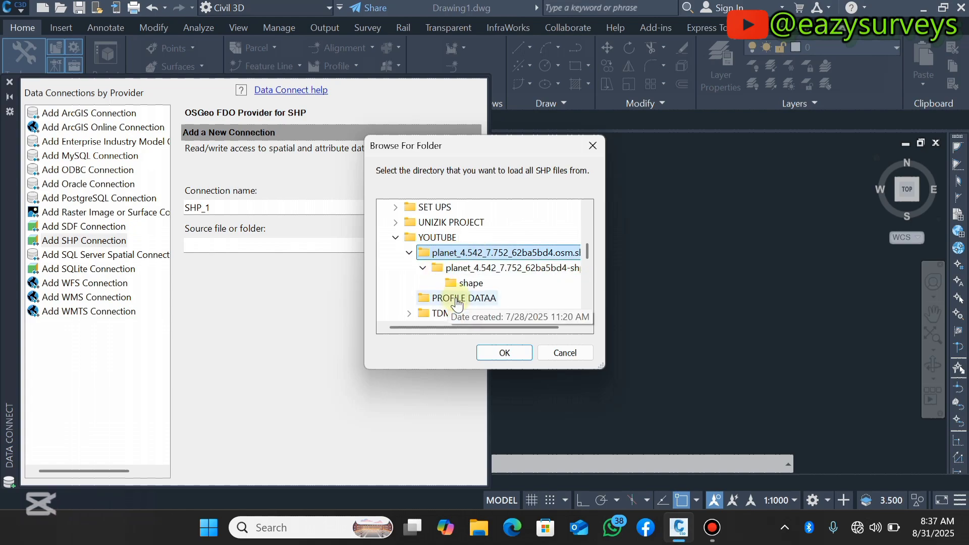
click(471, 286)
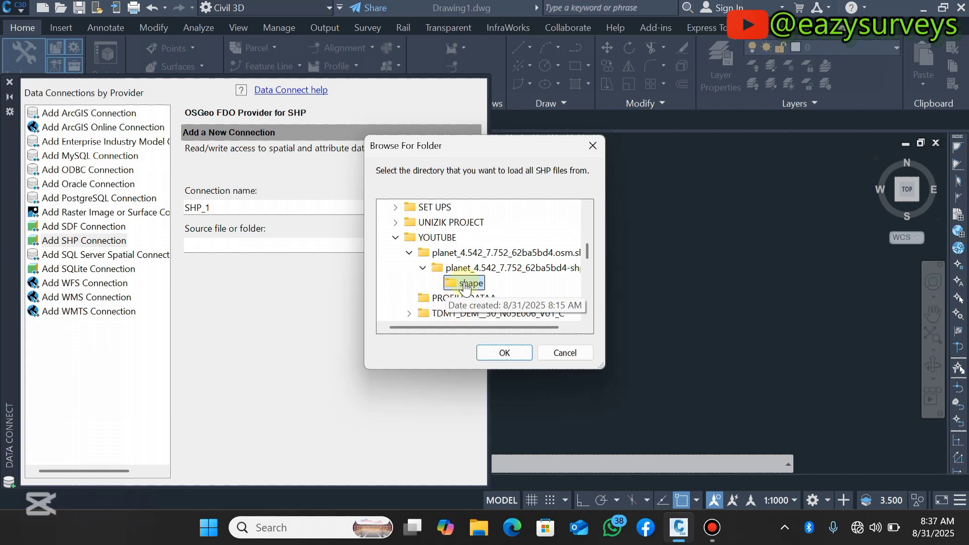
Confirm the shape folder as the SHP_1 source and connect to it
click(504, 352)
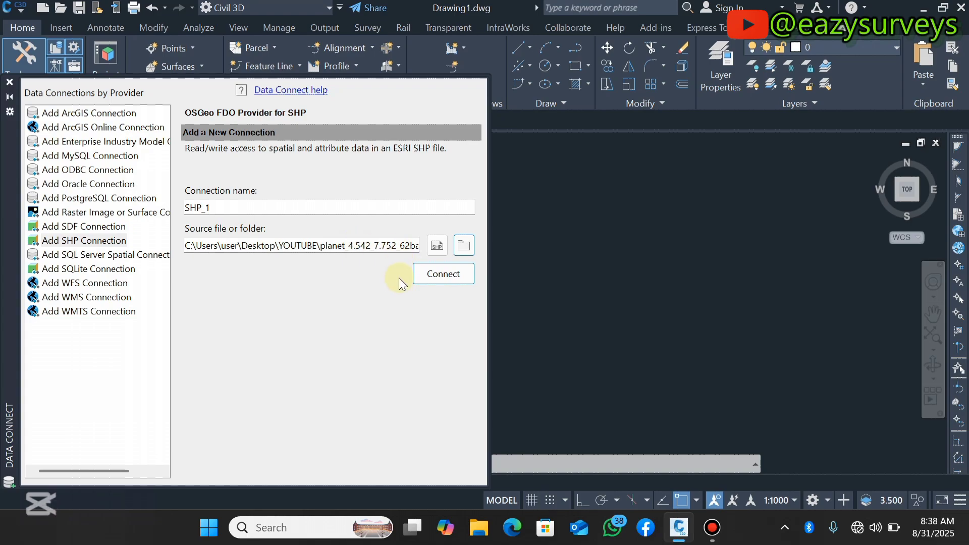
click(449, 275)
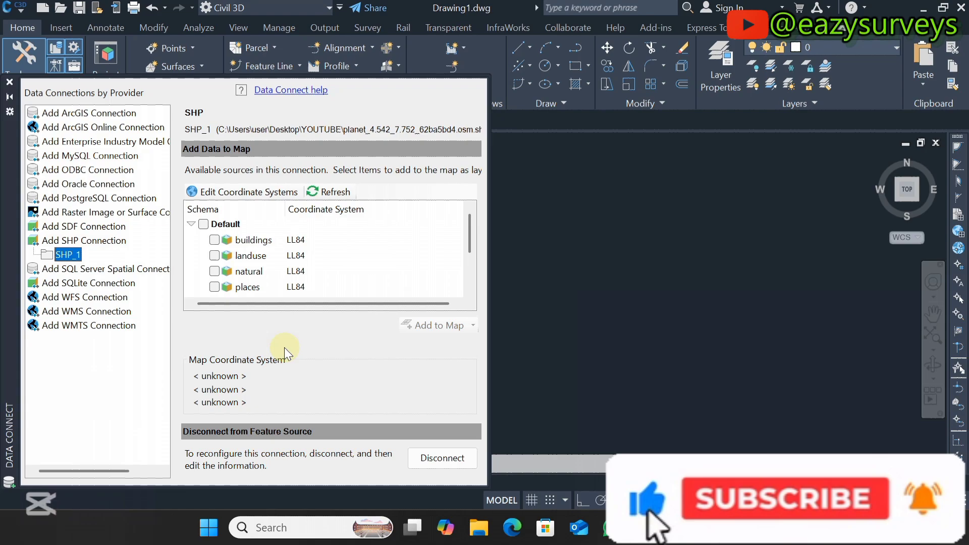
click(218, 271)
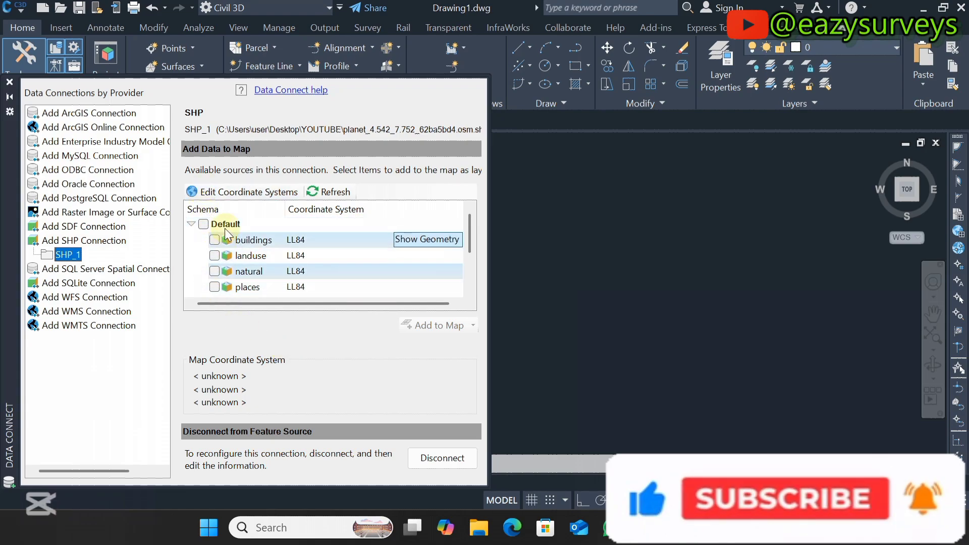
scroll(230, 252, down, 2)
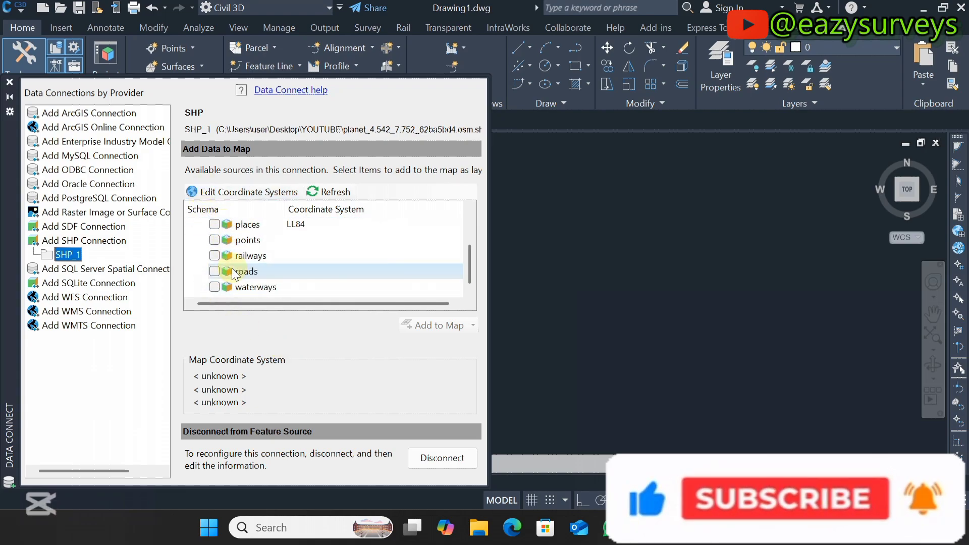
scroll(234, 278, up, 1)
scroll(232, 277, up, 1)
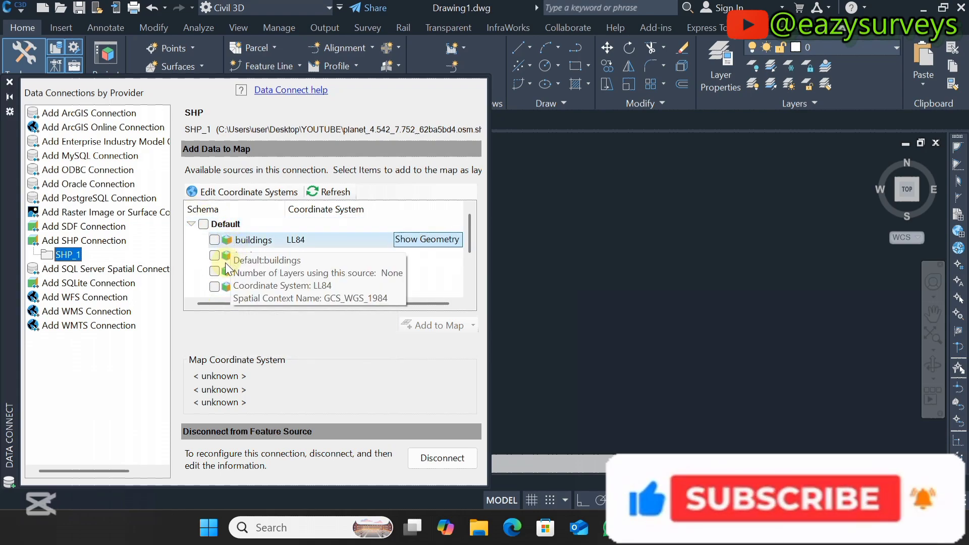
scroll(235, 248, down, 2)
Tick the Default schema so all eight layers, buildings through waterways, are checked
click(214, 240)
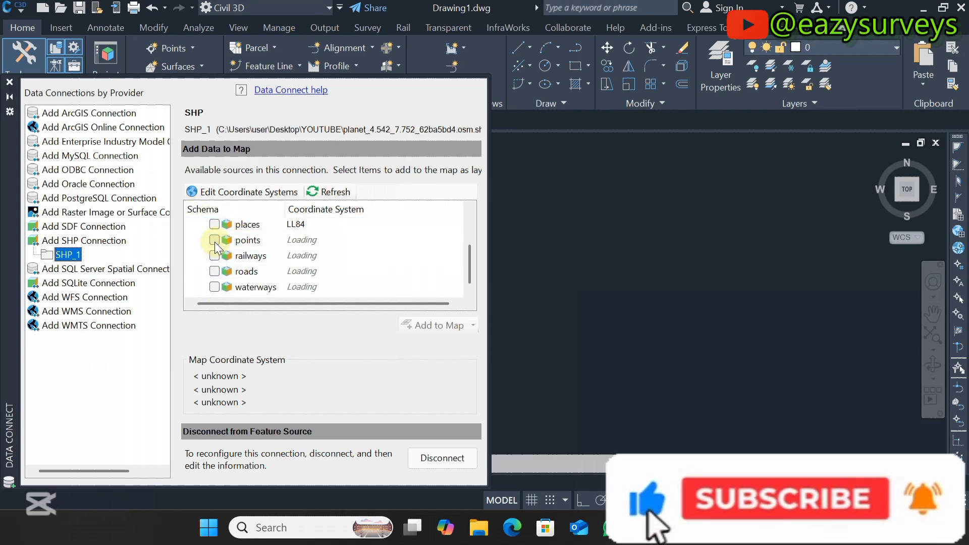
click(214, 272)
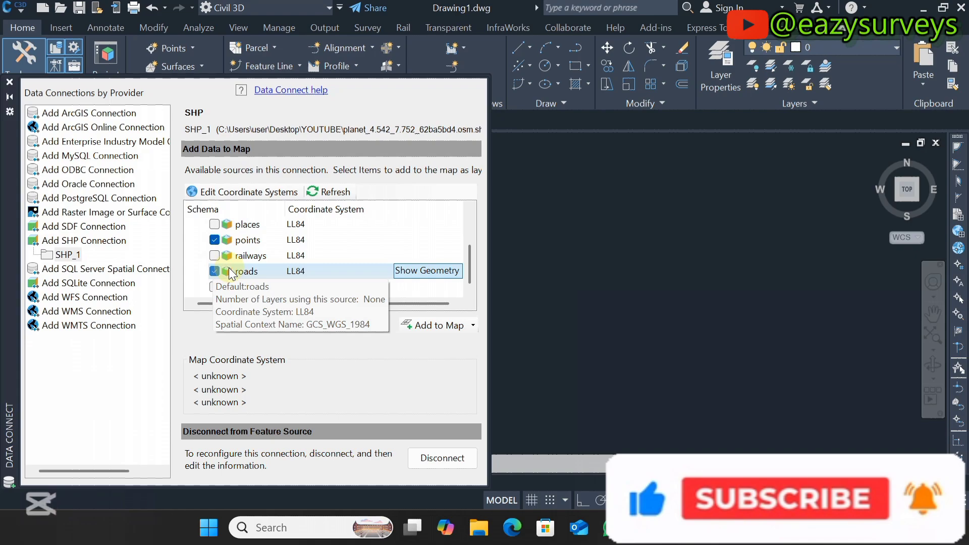
scroll(227, 257, up, 2)
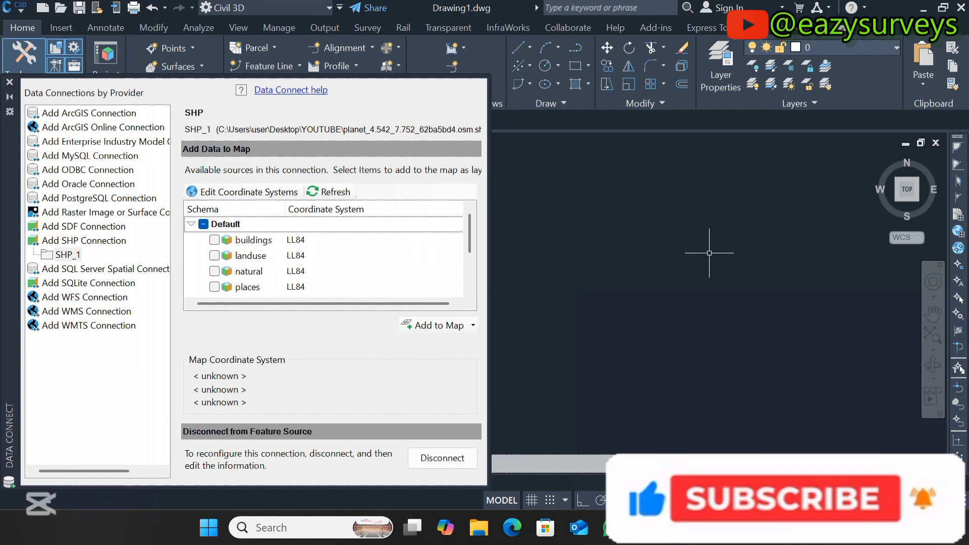
click(204, 224)
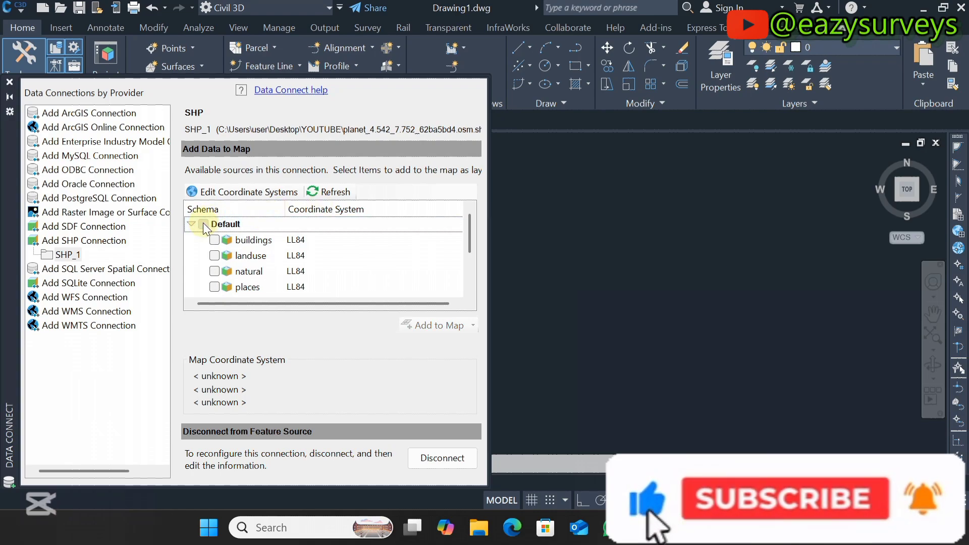
click(203, 224)
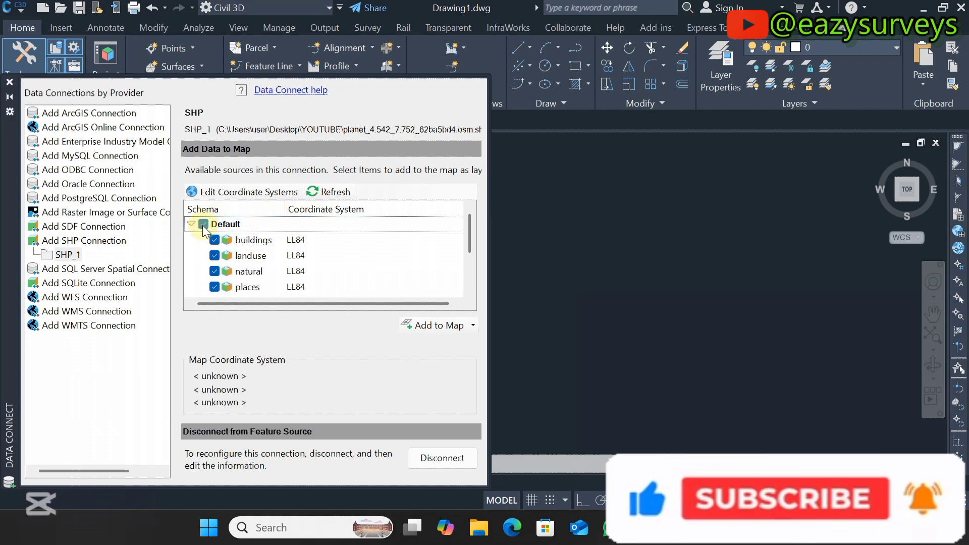
scroll(218, 238, down, 2)
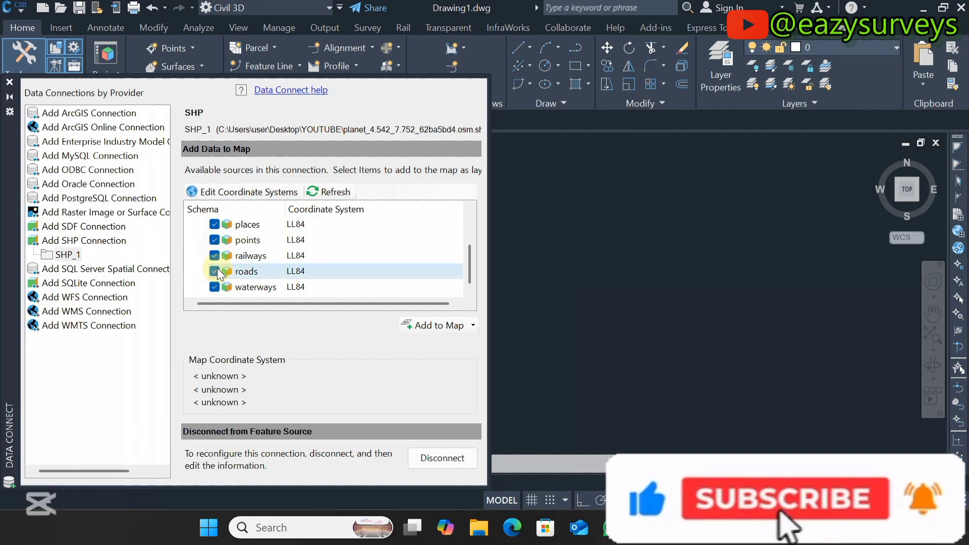
shift+click(250, 287)
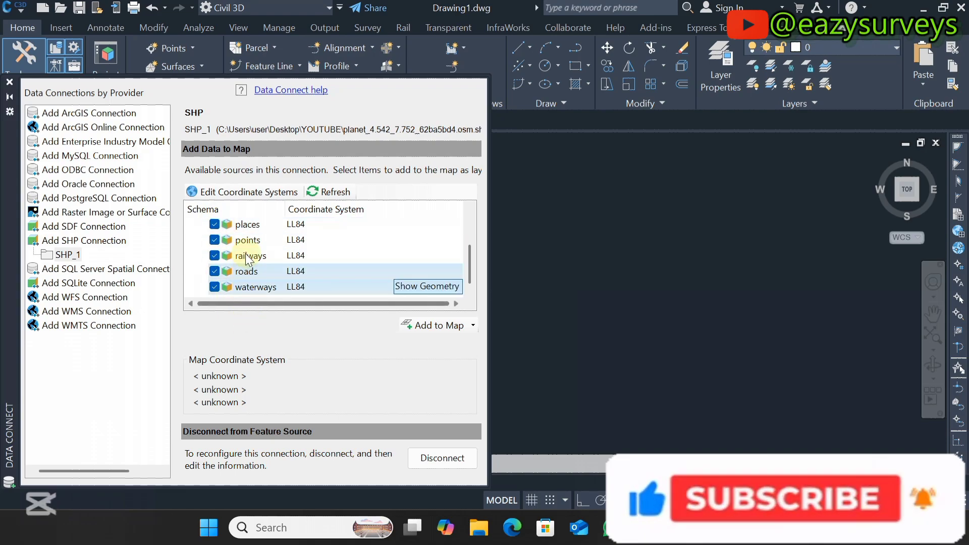
click(246, 240)
scroll(237, 268, up, 1)
click(242, 258)
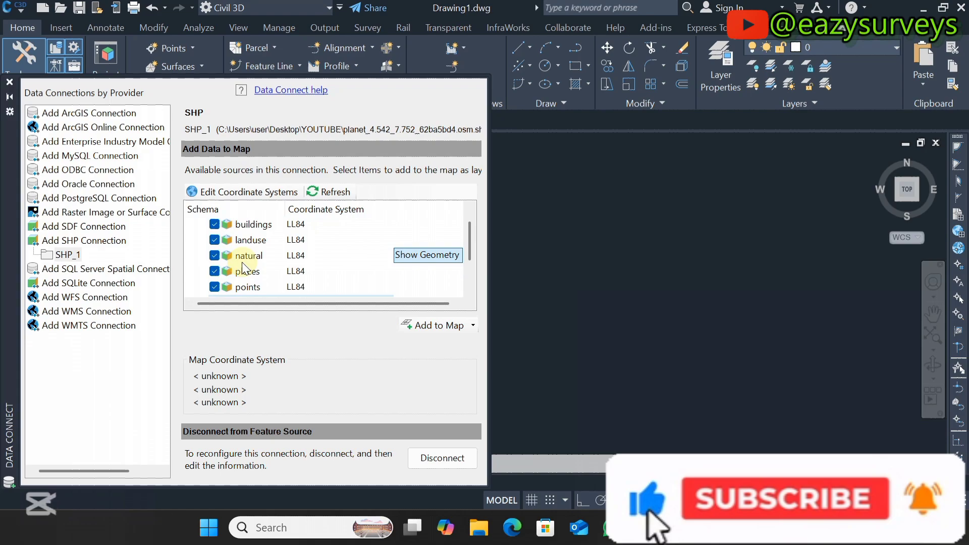
scroll(242, 259, up, 1)
scroll(243, 258, down, 2)
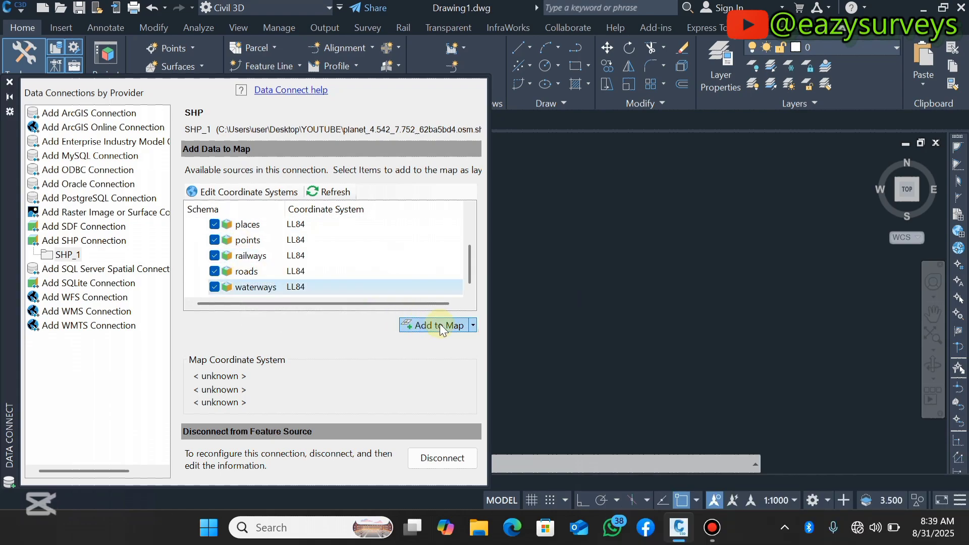
Add the eight checked SHP_1 layers to the map and zoom to extents
click(473, 325)
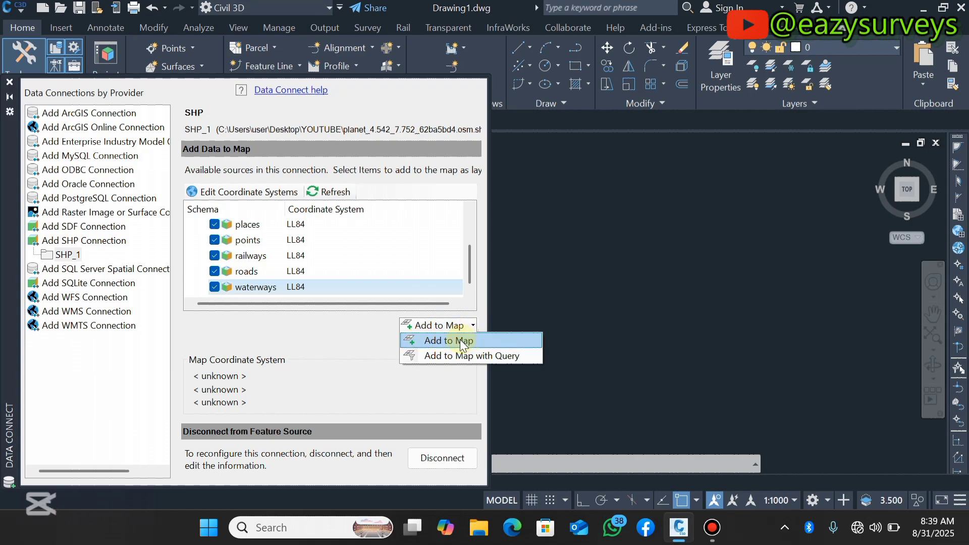
click(459, 339)
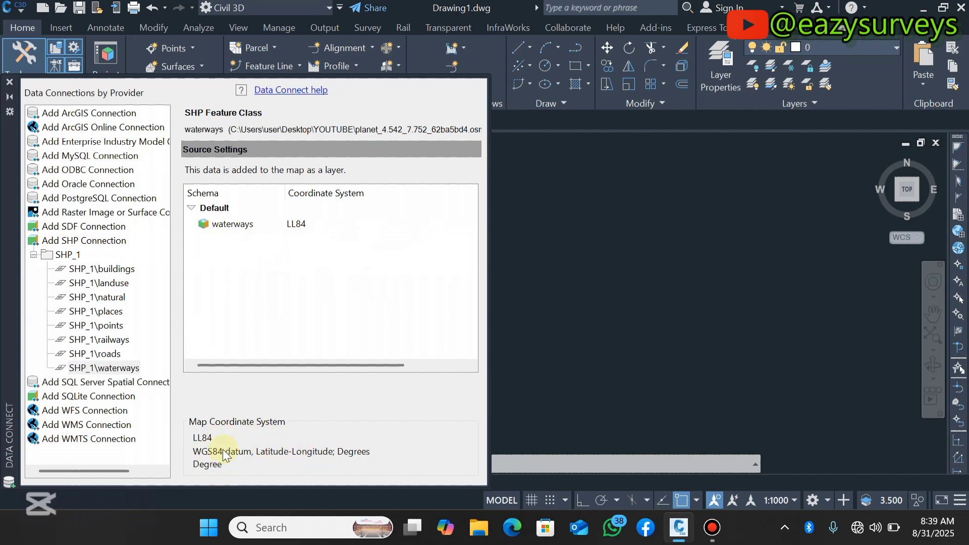
click(934, 335)
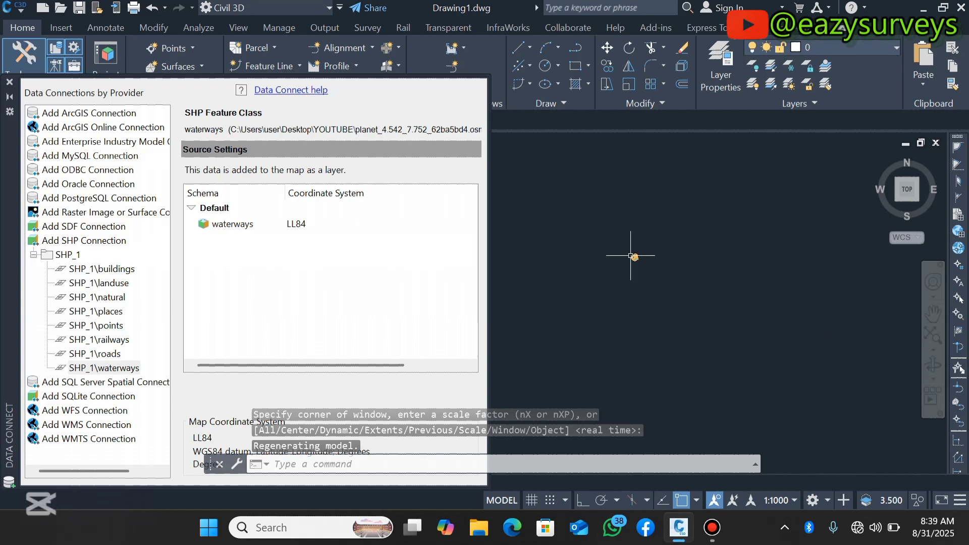
Zoom around the imported map, then auto-hide the Data Connect palette
scroll(695, 256, up, 5)
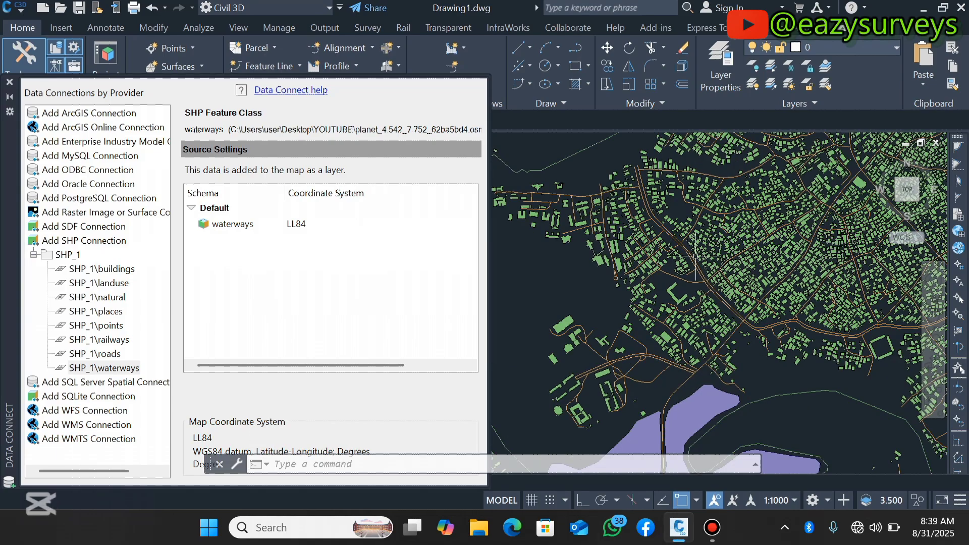
scroll(679, 252, down, 3)
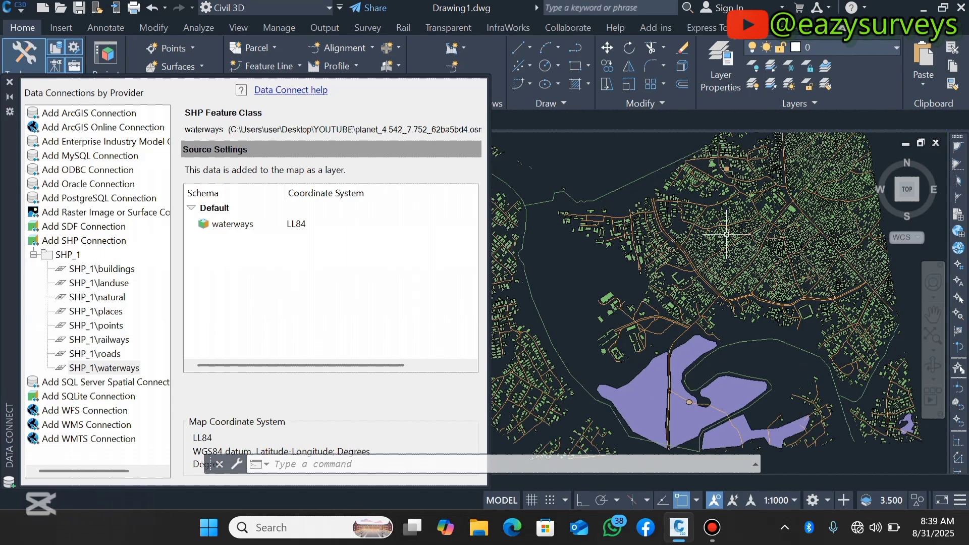
scroll(726, 234, down, 2)
scroll(583, 268, up, 2)
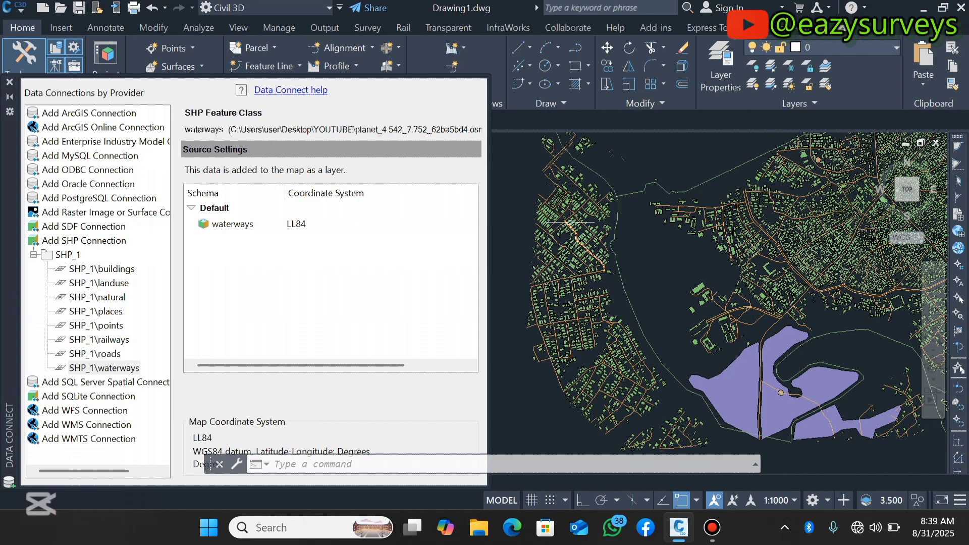
scroll(565, 231, up, 4)
scroll(565, 231, down, 5)
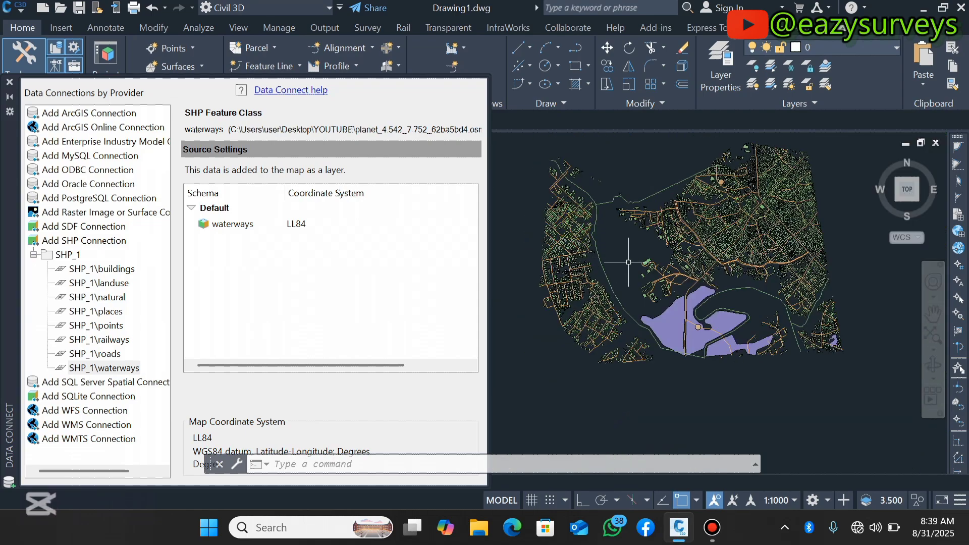
scroll(717, 255, up, 2)
scroll(662, 302, down, 3)
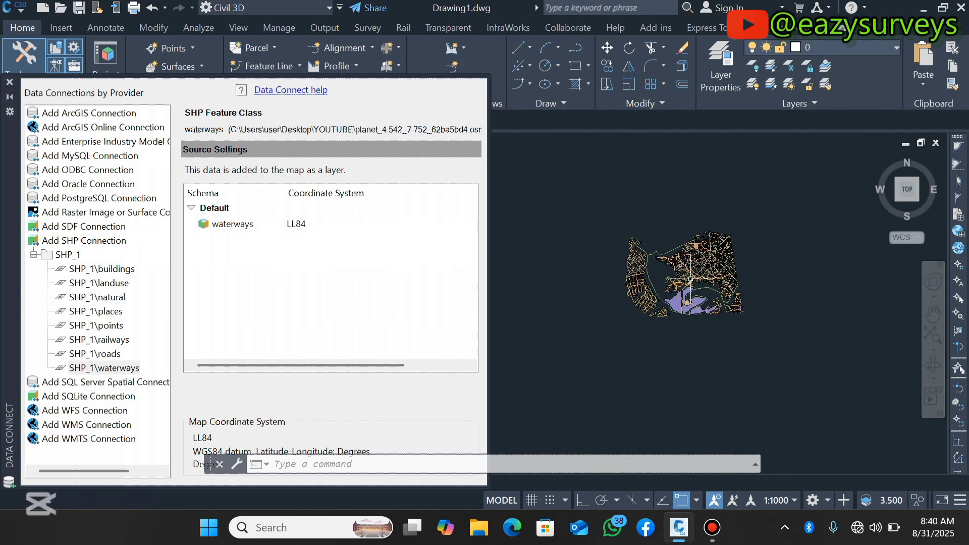
scroll(702, 254, up, 4)
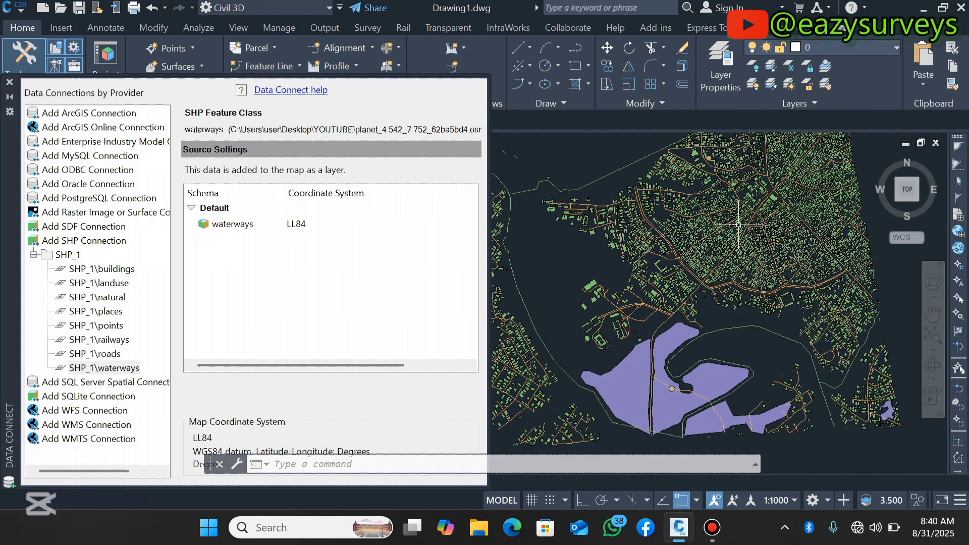
scroll(685, 246, down, 1)
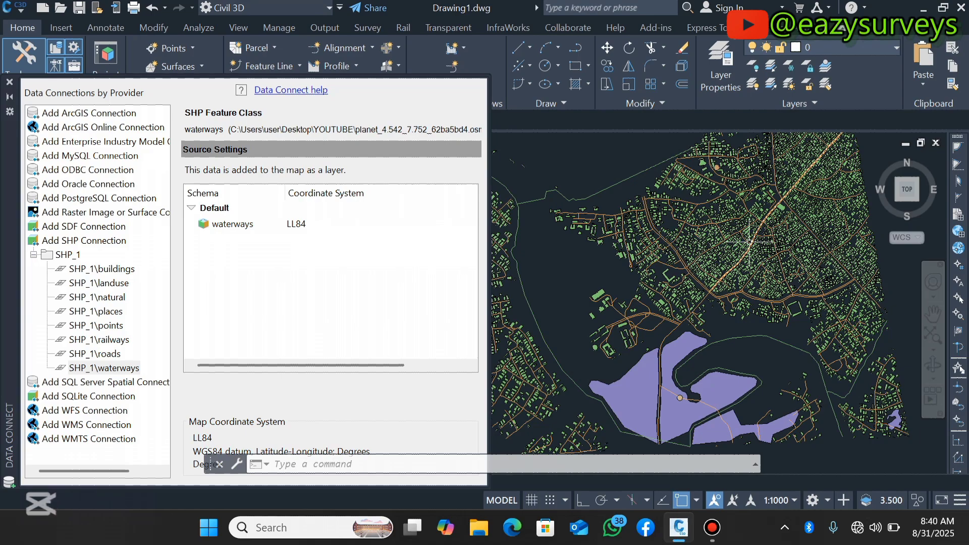
scroll(749, 247, down, 1)
scroll(749, 247, up, 2)
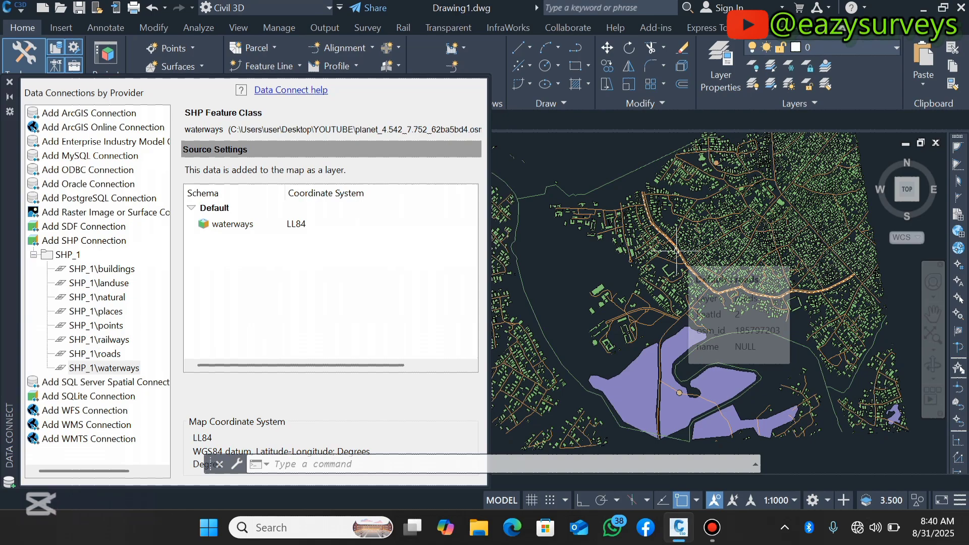
click(9, 101)
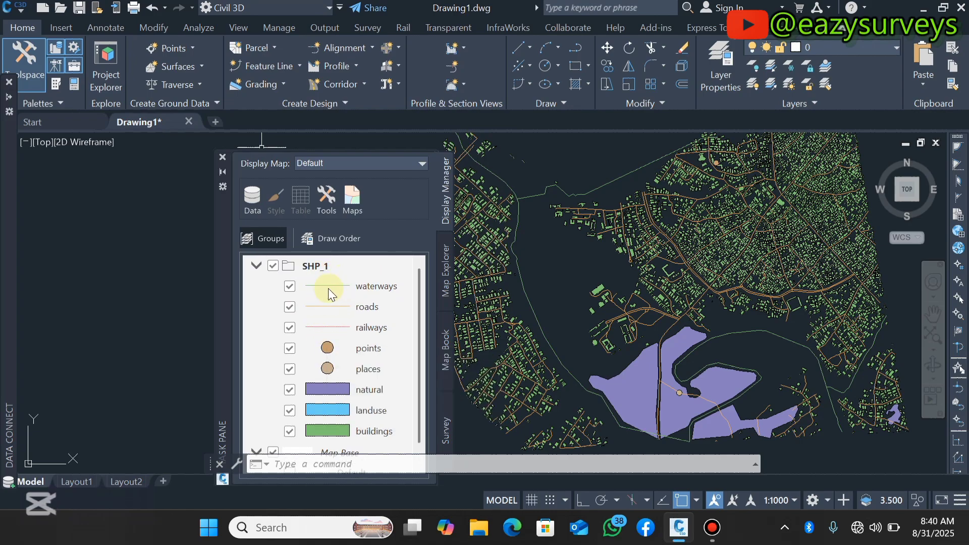
Give the waterways layer a solid blue 4 mm line style
mouse_move(347, 292)
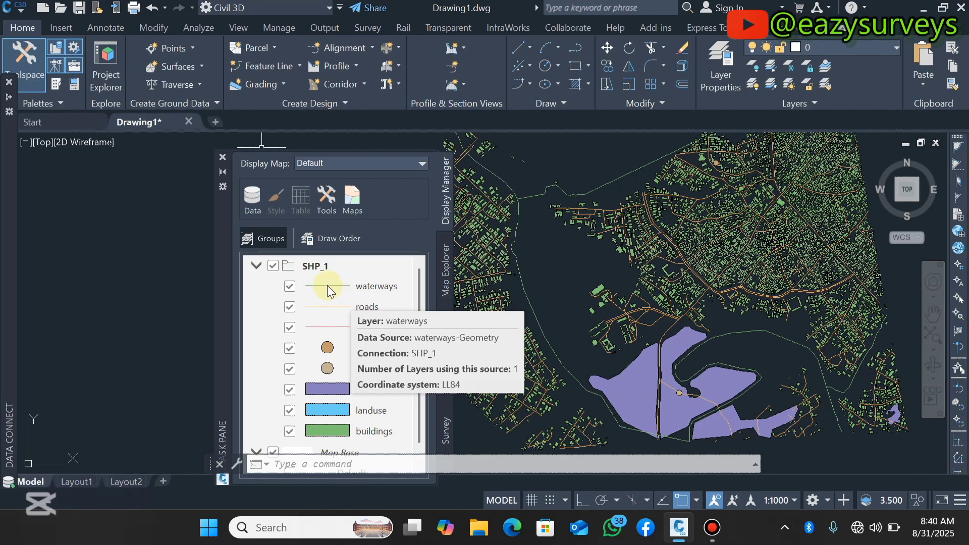
double_click(329, 286)
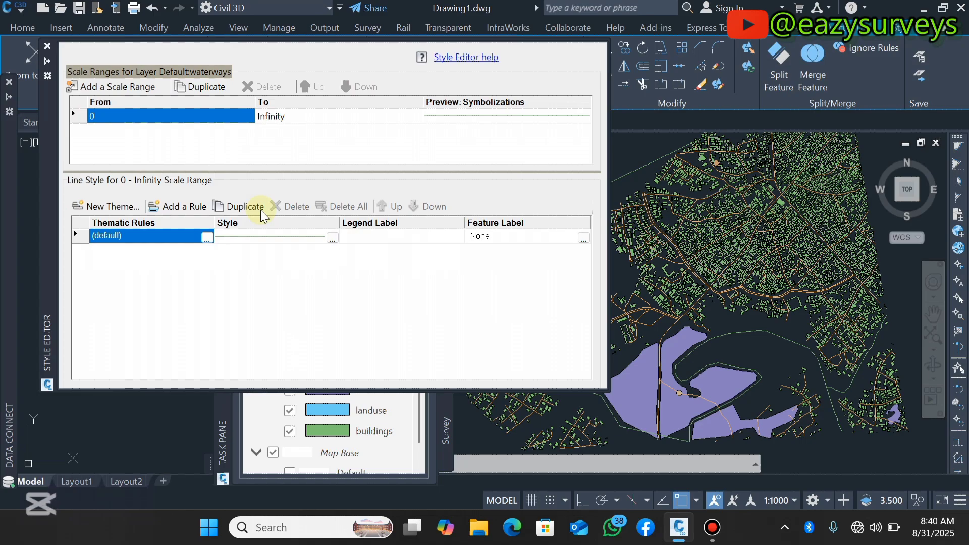
click(332, 240)
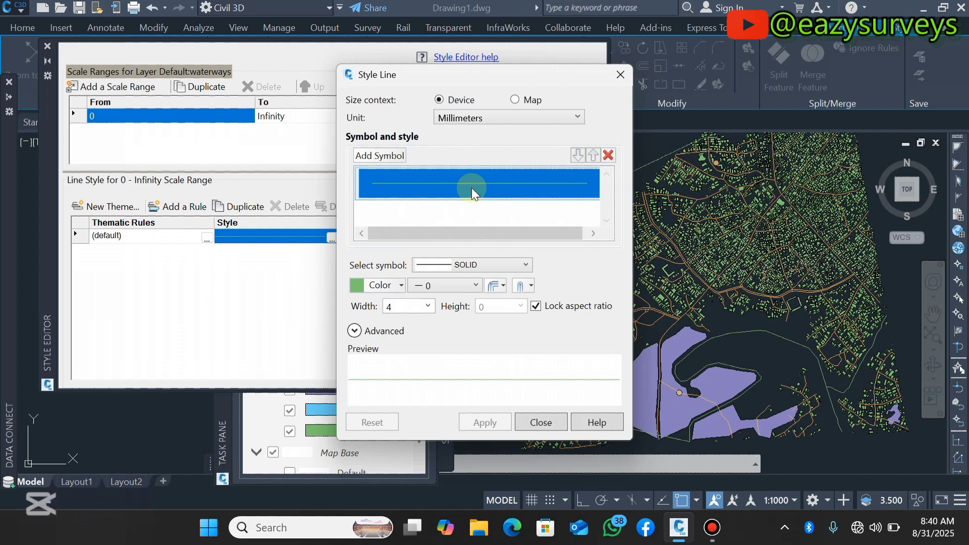
click(398, 285)
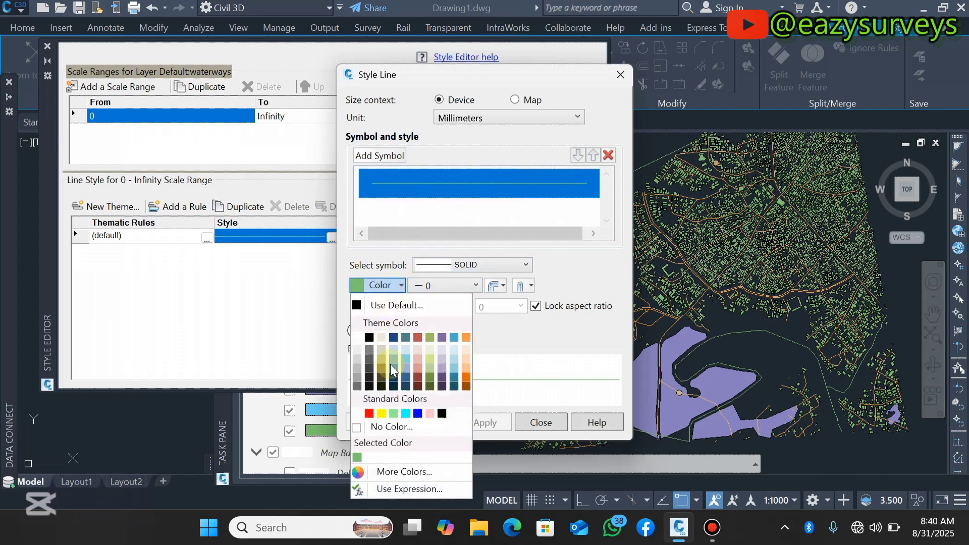
click(417, 413)
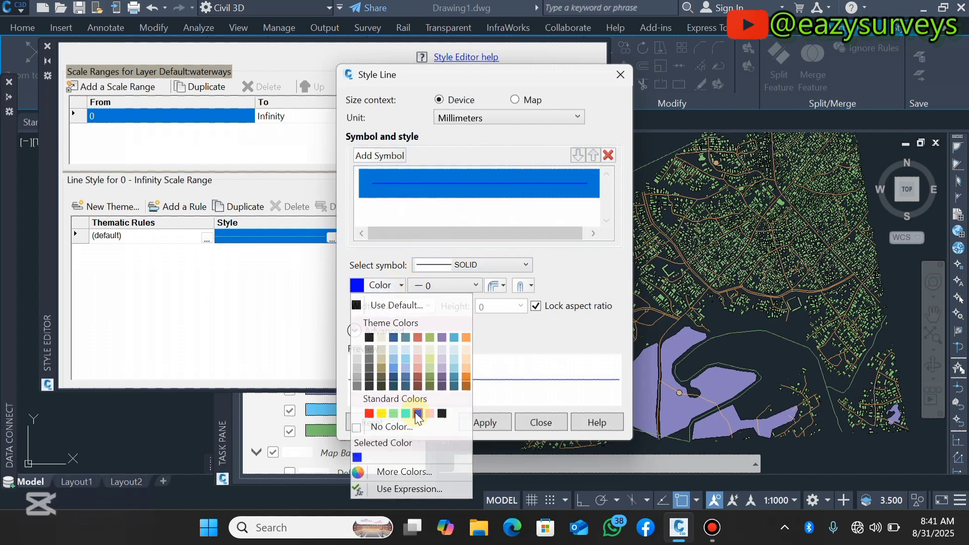
click(484, 426)
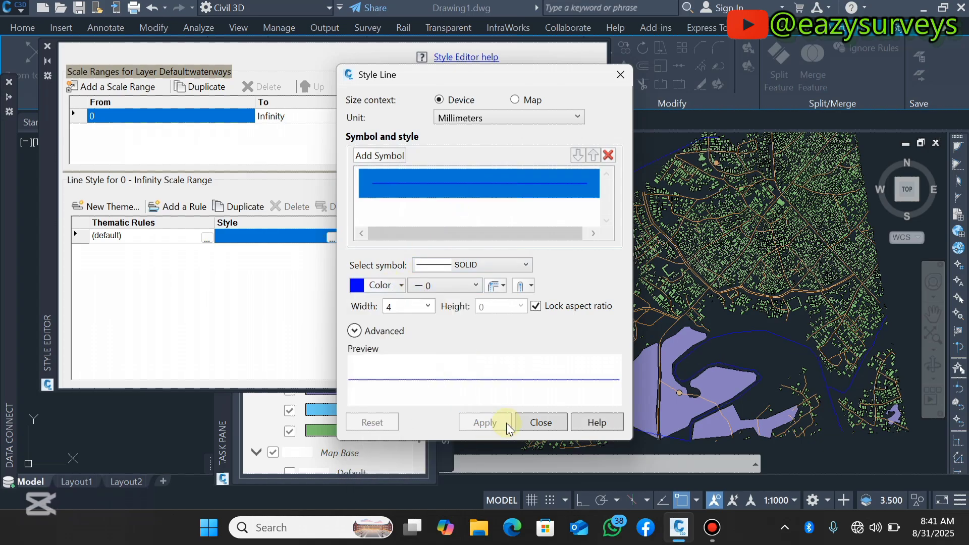
click(549, 422)
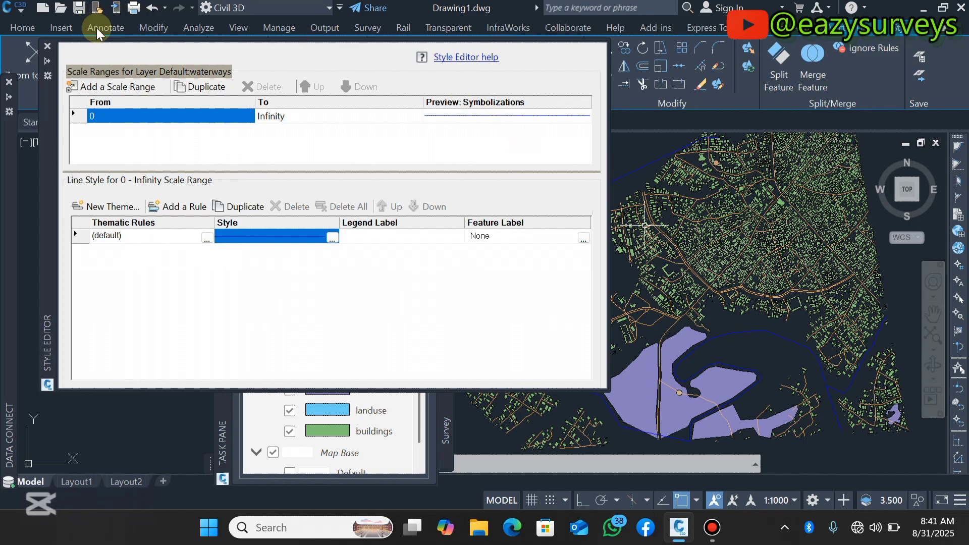
click(50, 48)
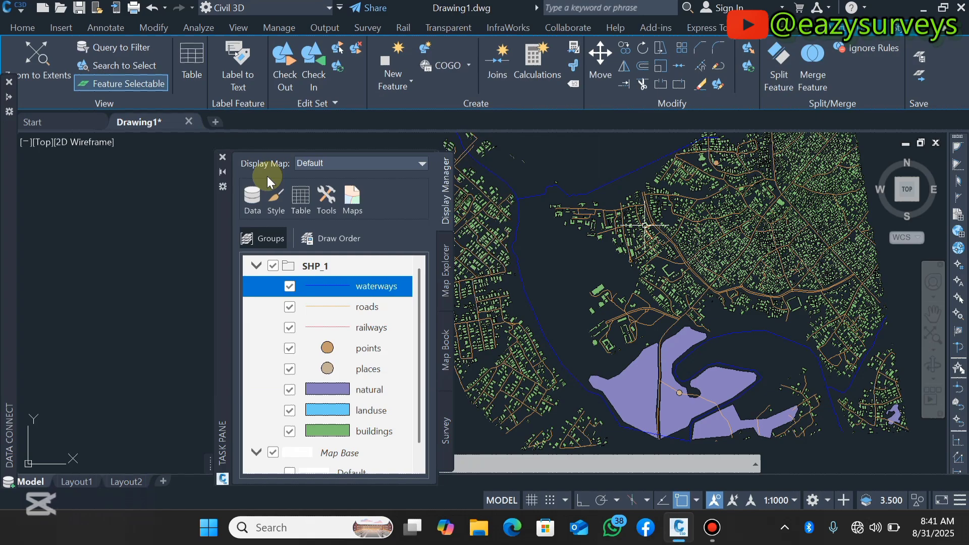
Change the roads layer's 4 mm line colour to white
double_click(330, 307)
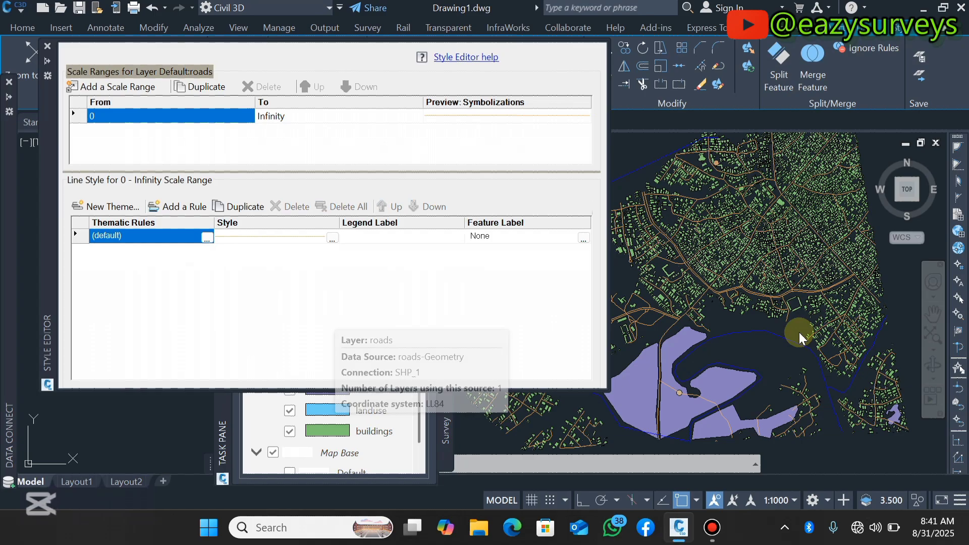
scroll(692, 260, up, 3)
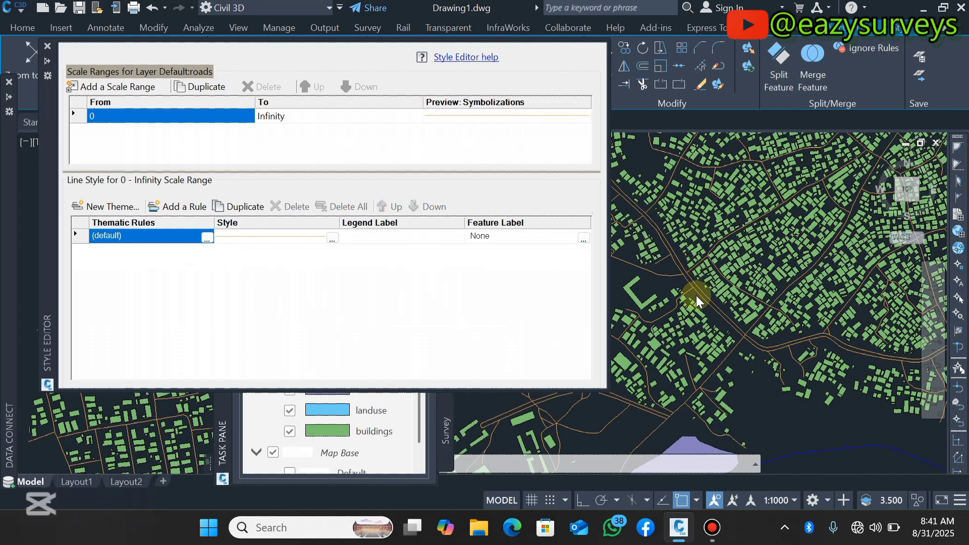
scroll(695, 295, up, 3)
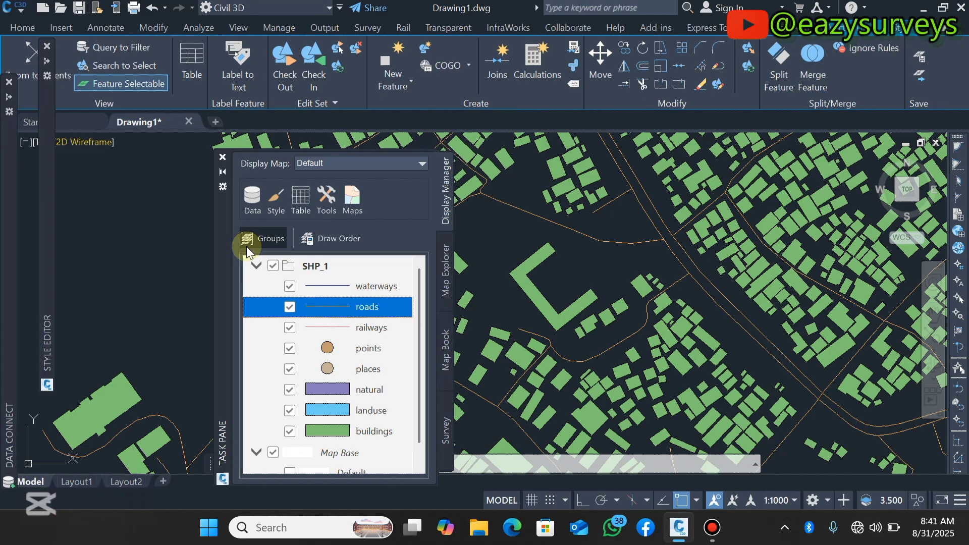
double_click(316, 306)
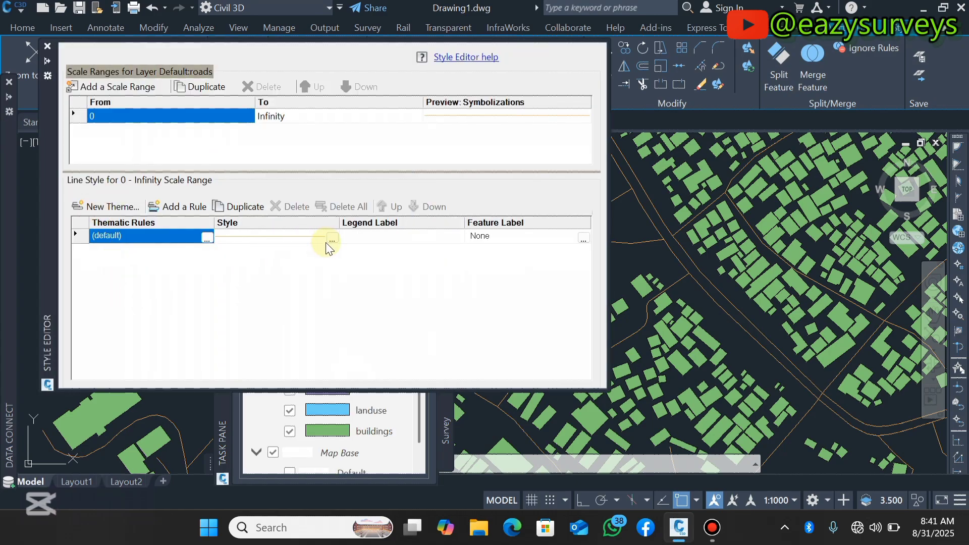
click(333, 237)
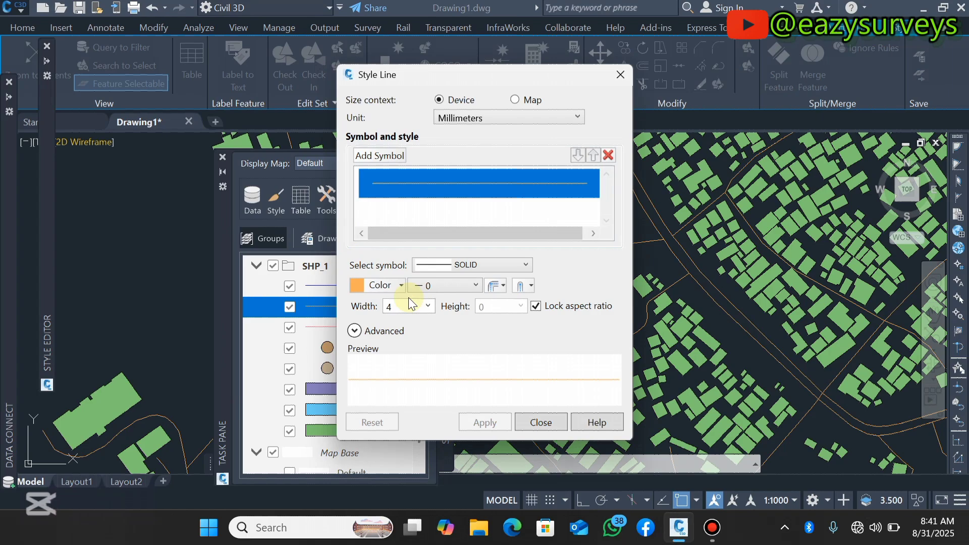
click(400, 285)
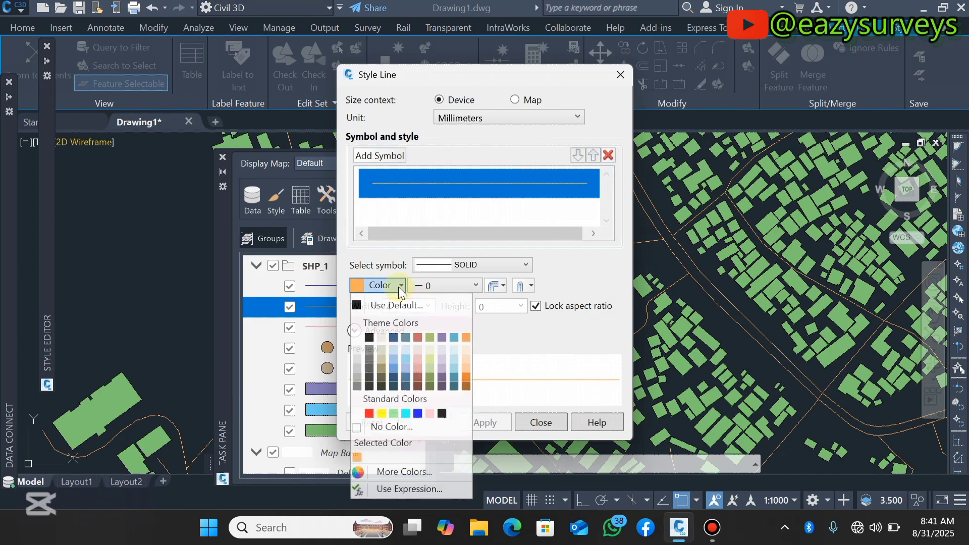
click(360, 422)
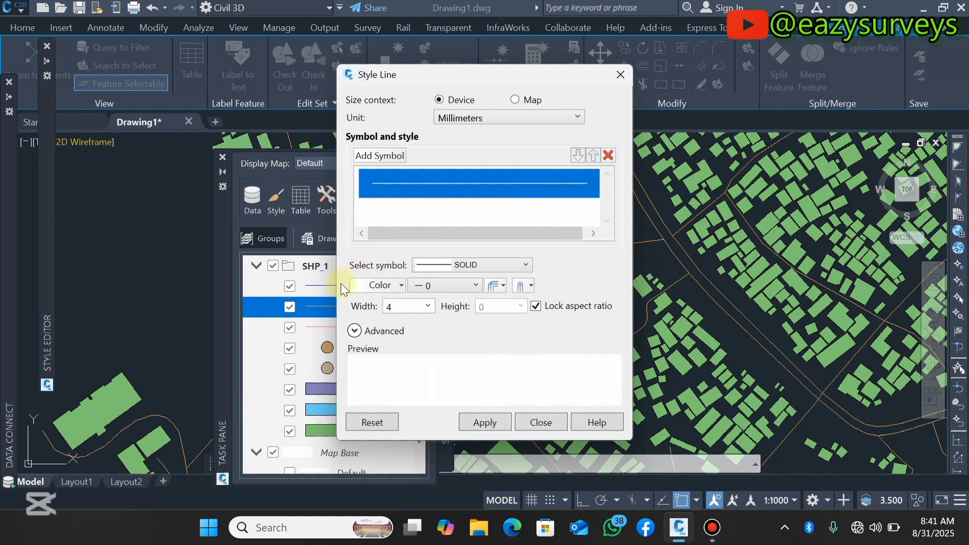
click(491, 428)
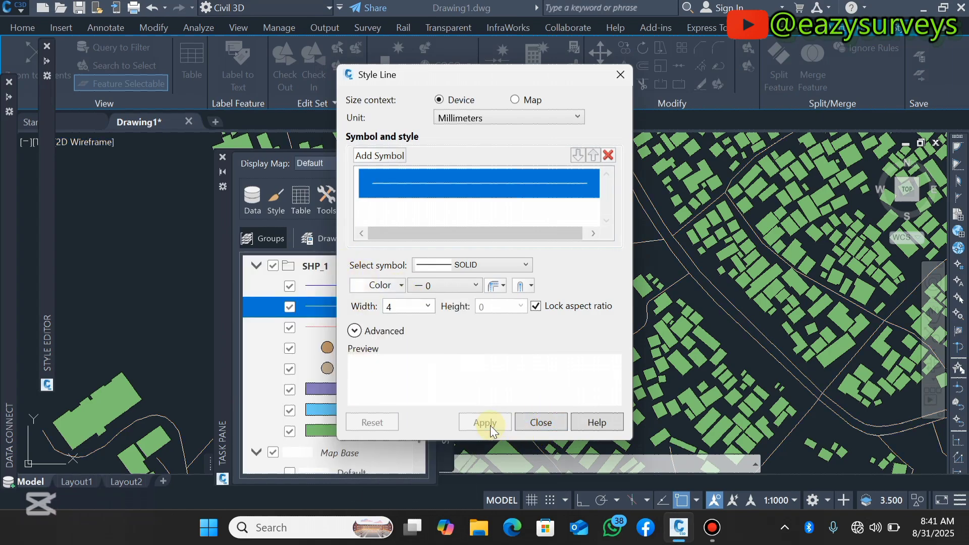
click(538, 423)
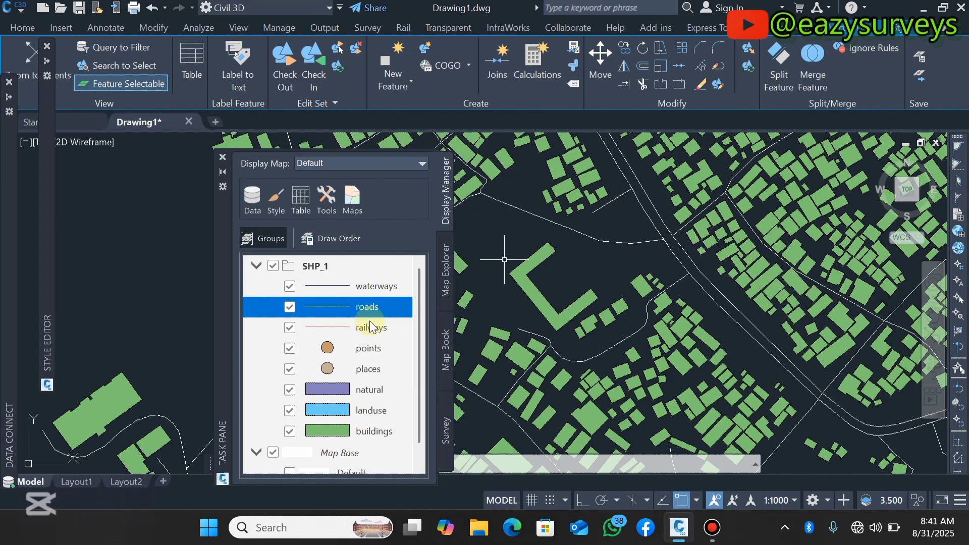
Fill the points layer's circle symbol red, apply it, and reopen the points style editor
double_click(327, 348)
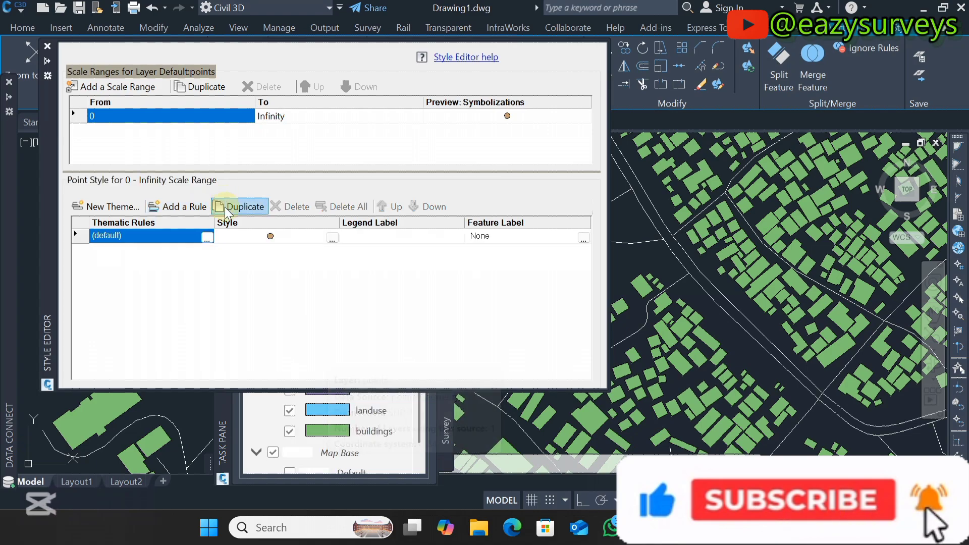
click(332, 237)
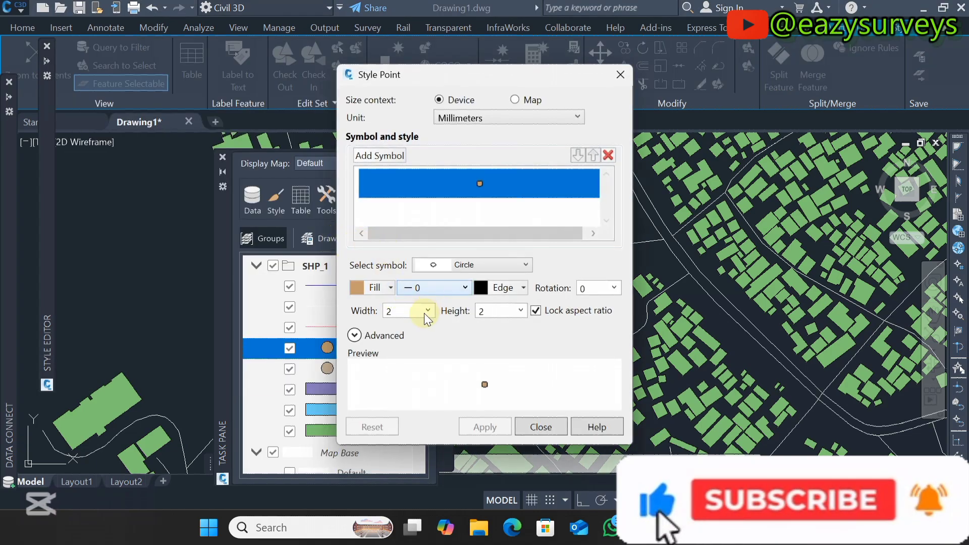
click(383, 291)
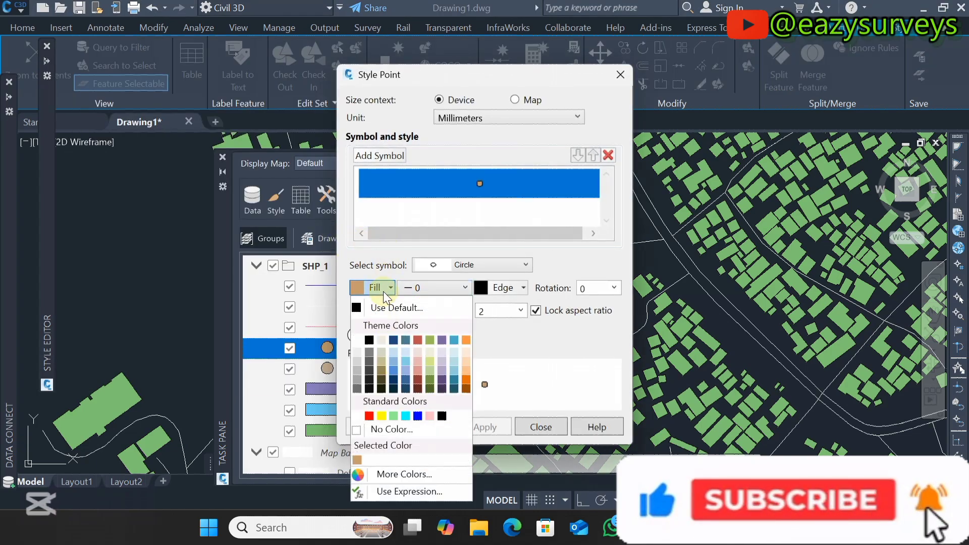
click(369, 417)
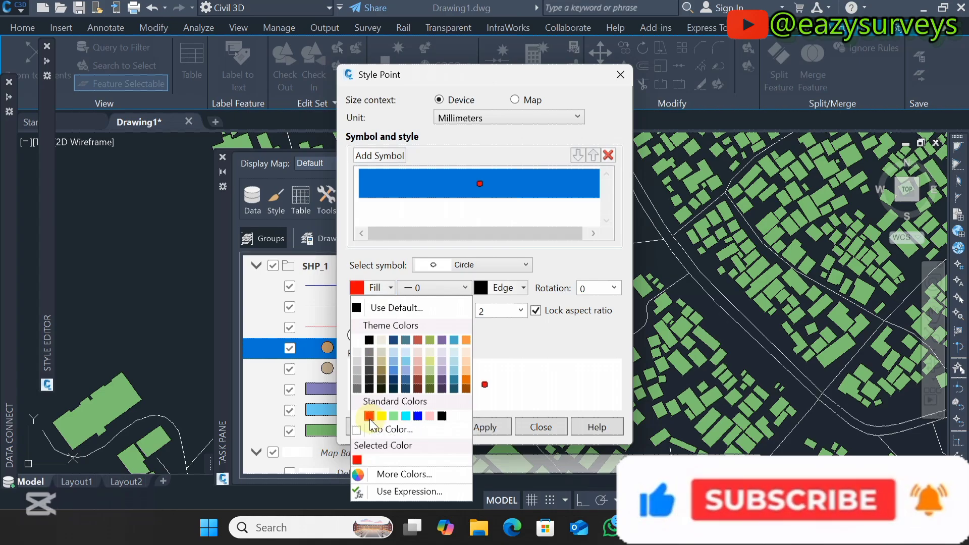
click(483, 427)
click(538, 428)
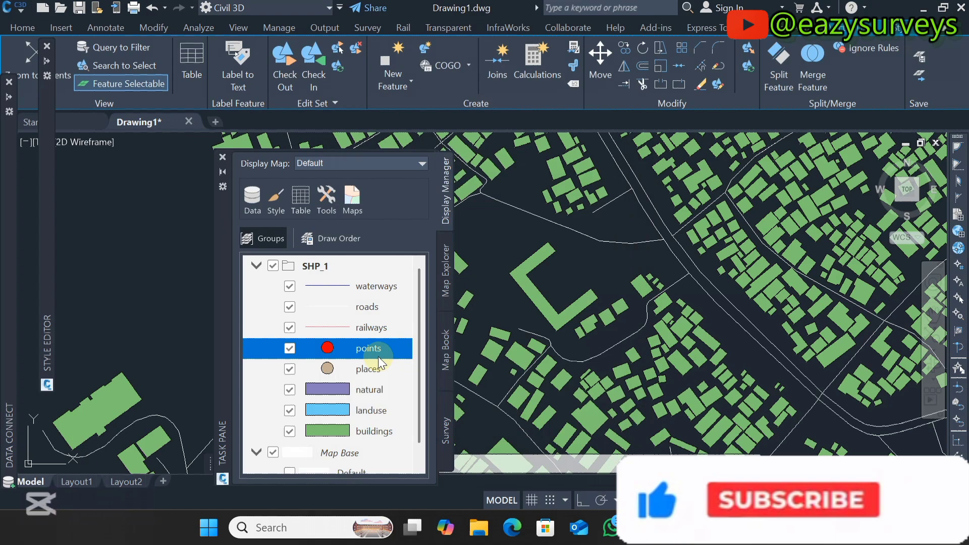
click(326, 349)
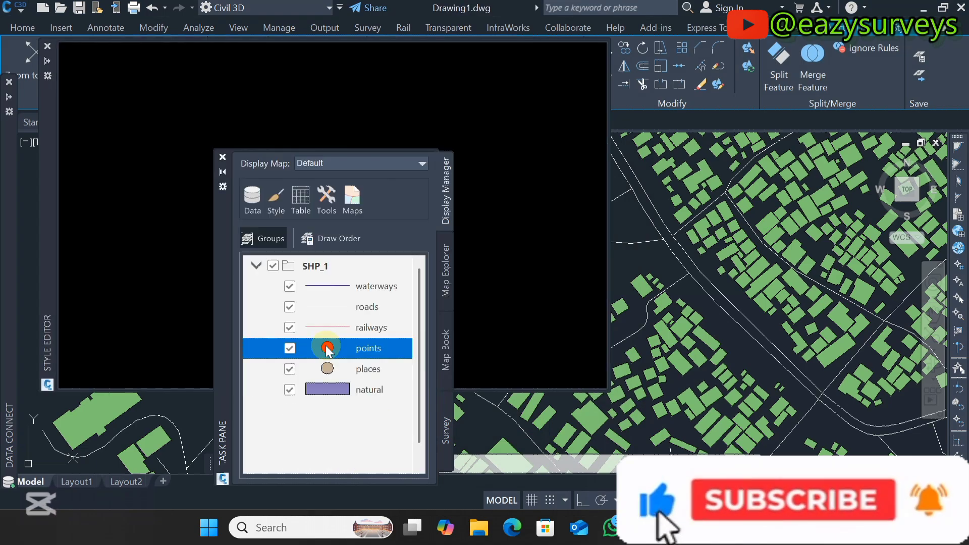
click(474, 286)
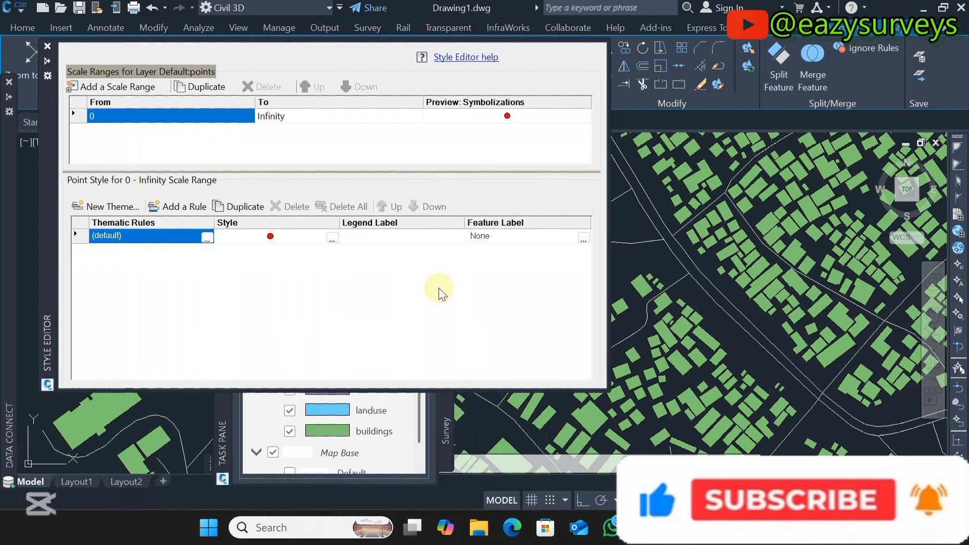
Add a feature label to the points showing the name field in size 2 text with a new colour
click(586, 238)
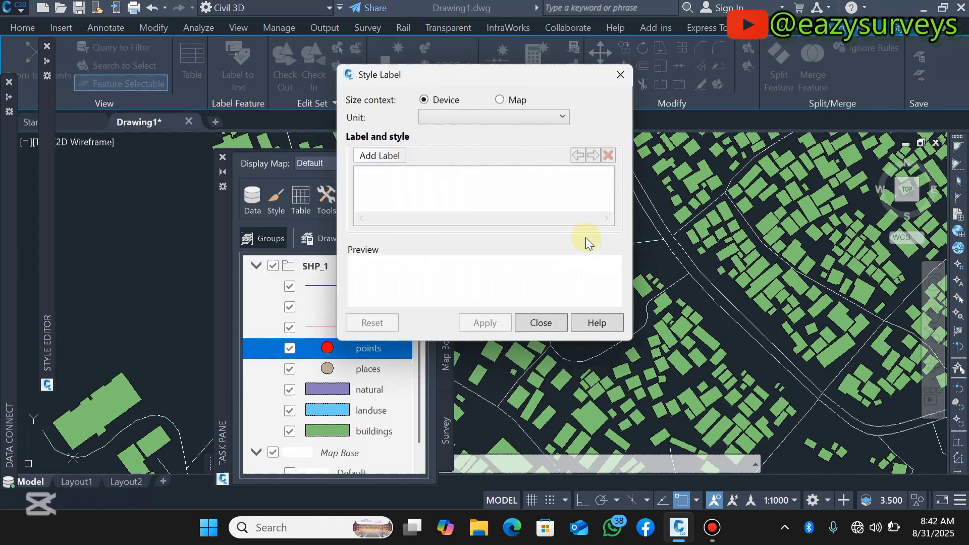
click(366, 157)
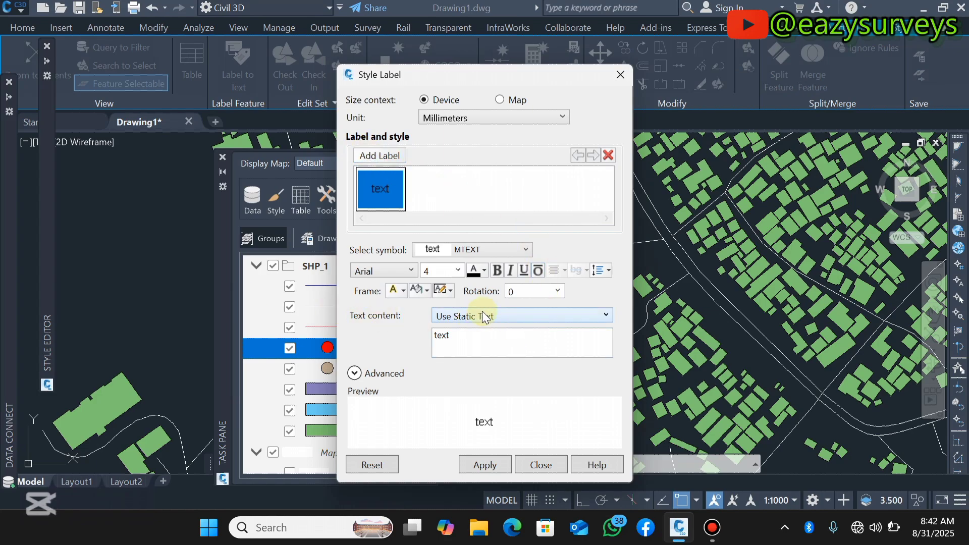
click(552, 315)
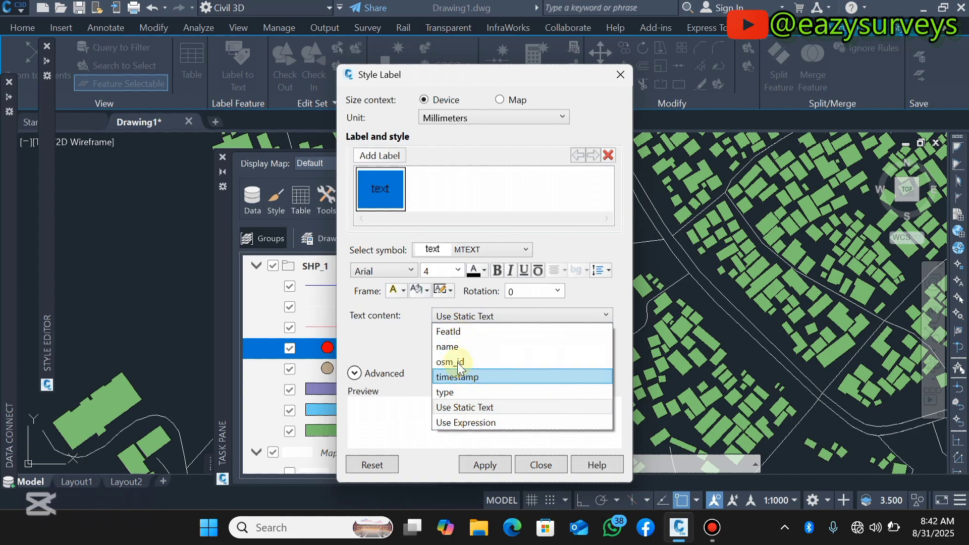
click(450, 347)
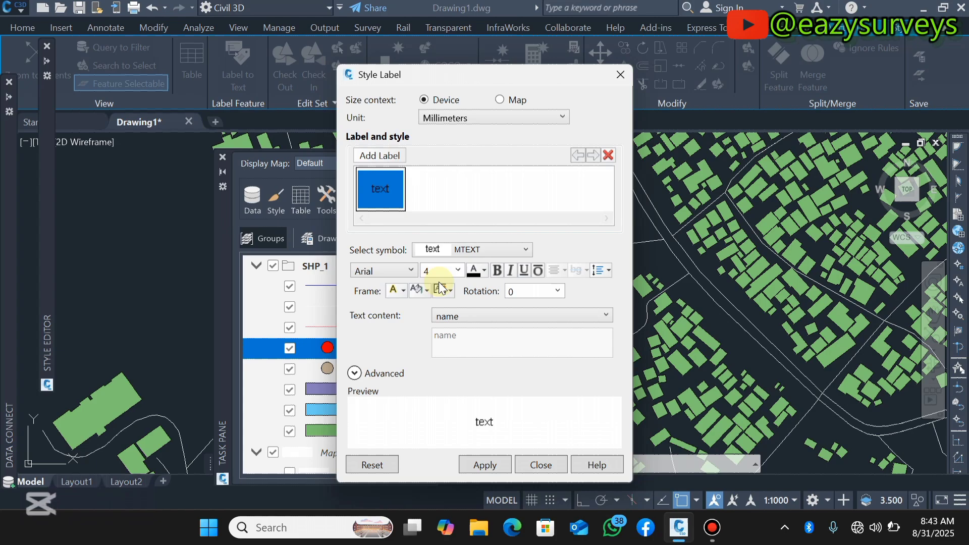
click(458, 276)
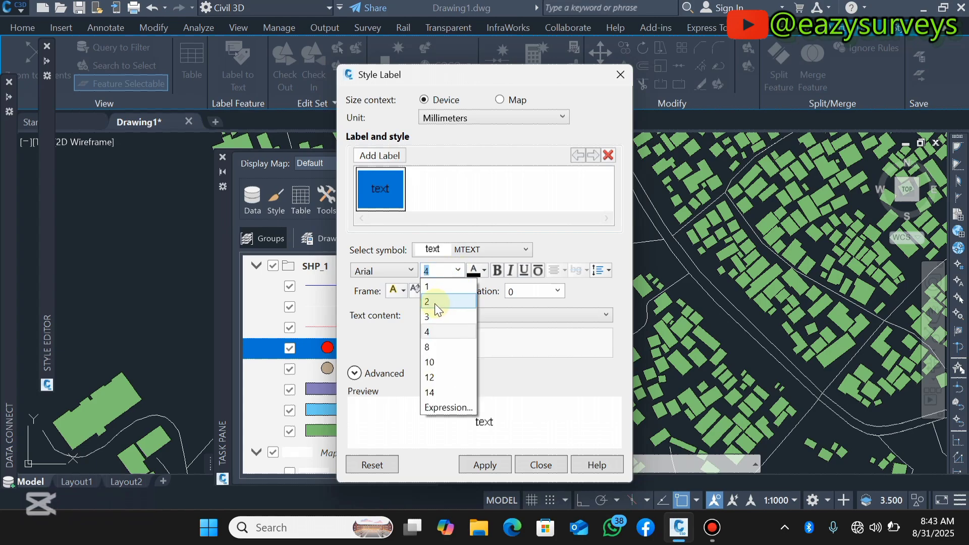
click(434, 302)
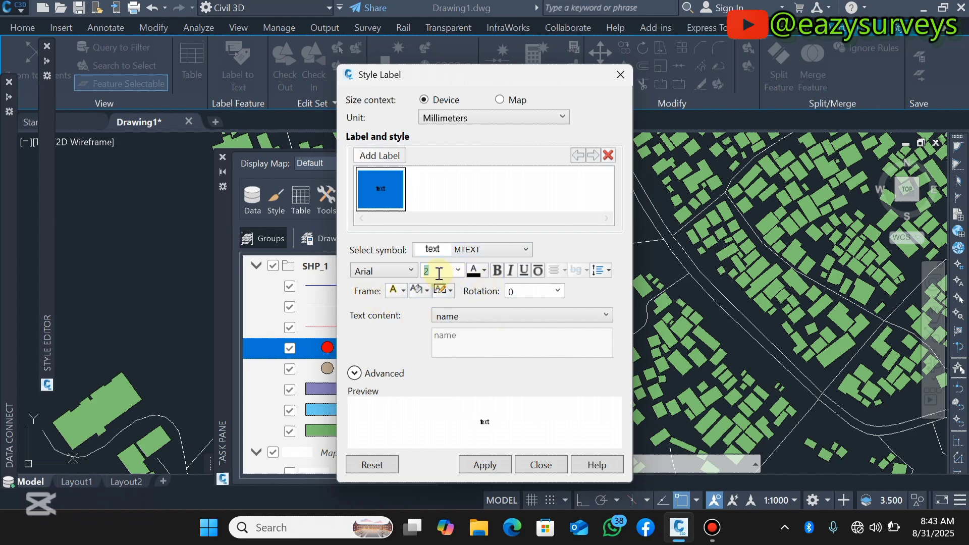
click(482, 270)
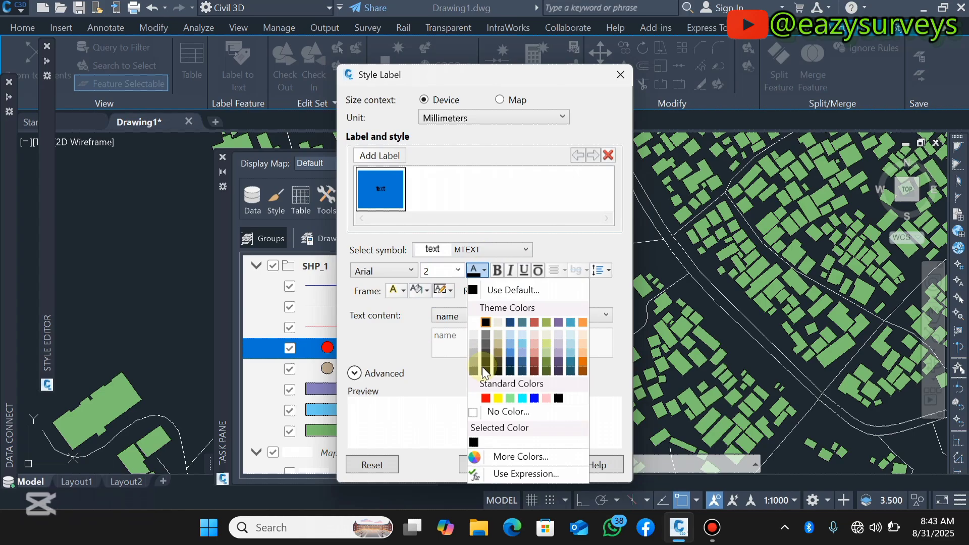
click(473, 408)
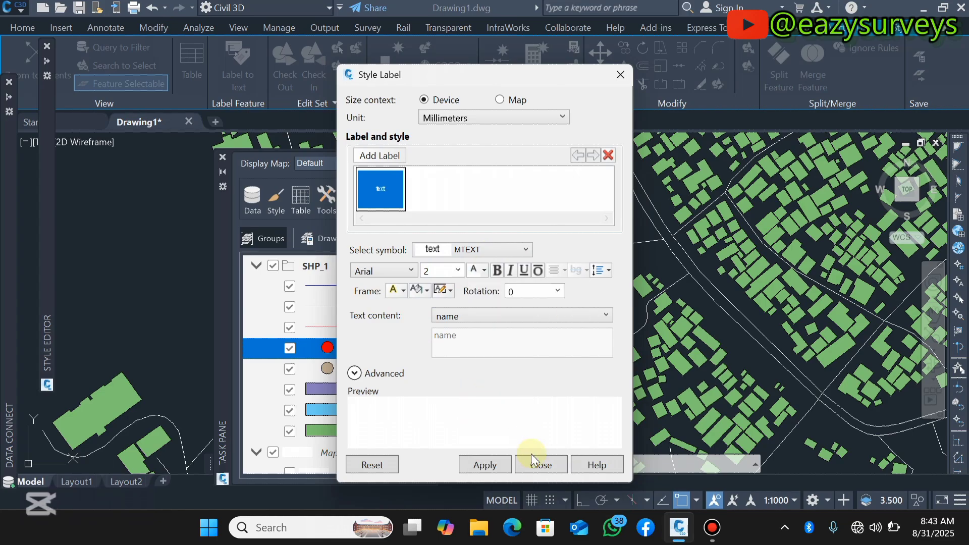
click(484, 464)
click(539, 464)
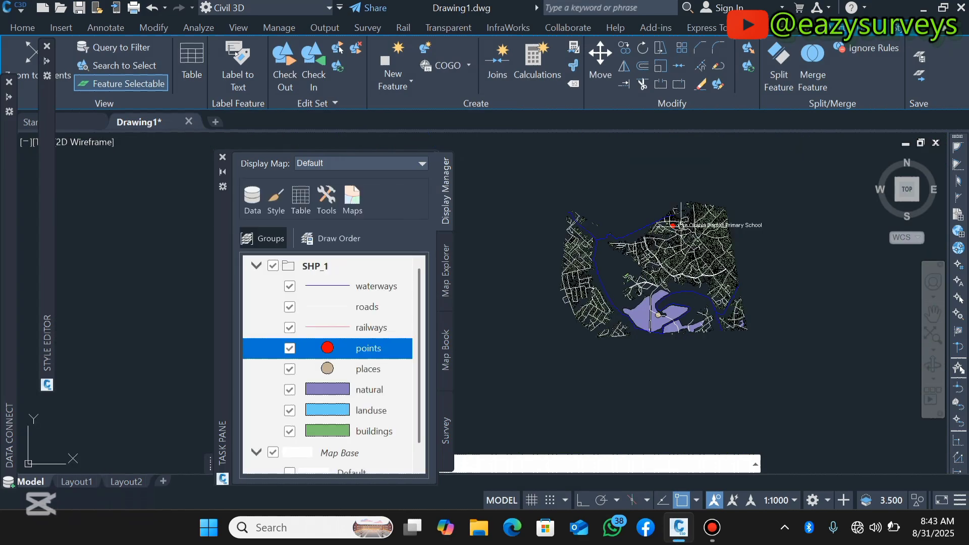
Zoom in to check the primary school's red point and name label, then zoom back out
scroll(659, 228, up, 10)
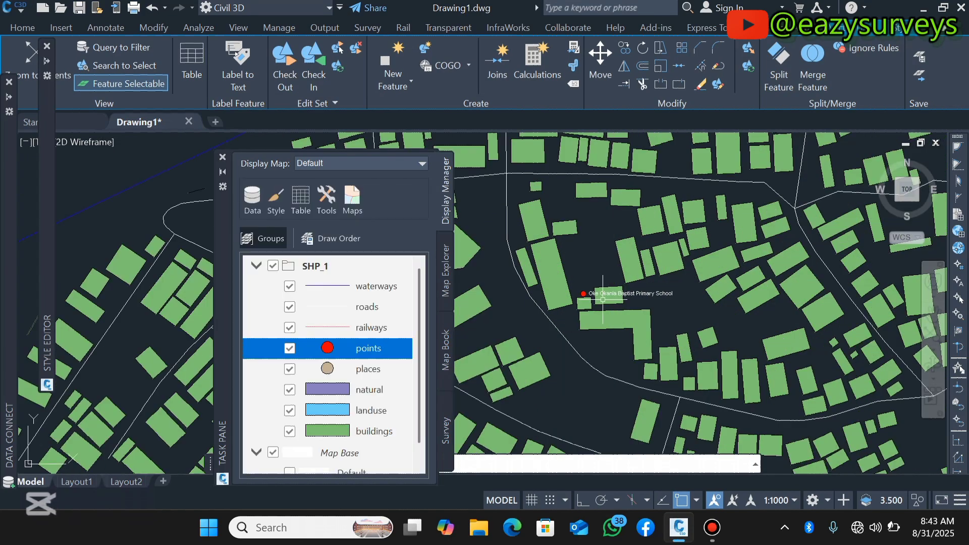
scroll(595, 296, up, 2)
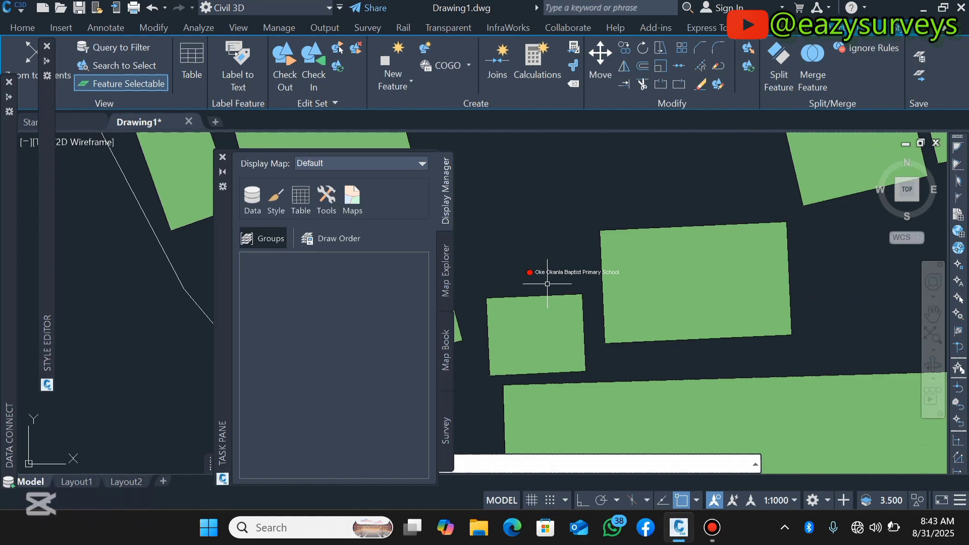
scroll(537, 278, up, 2)
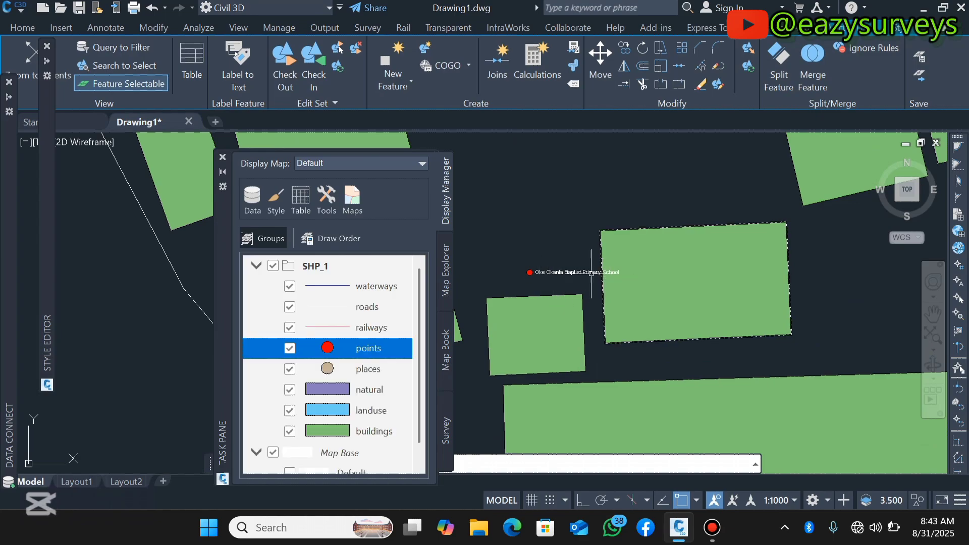
scroll(591, 273, down, 5)
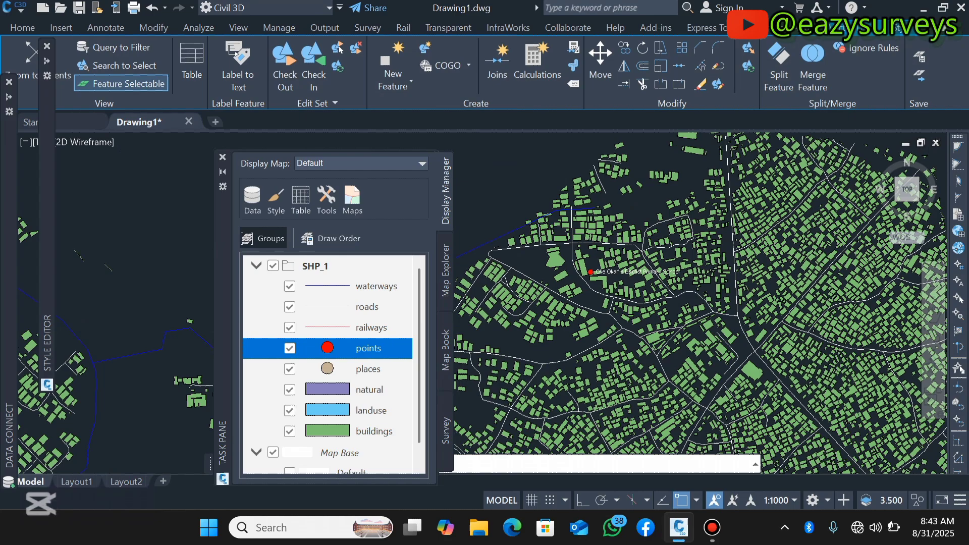
scroll(601, 272, down, 6)
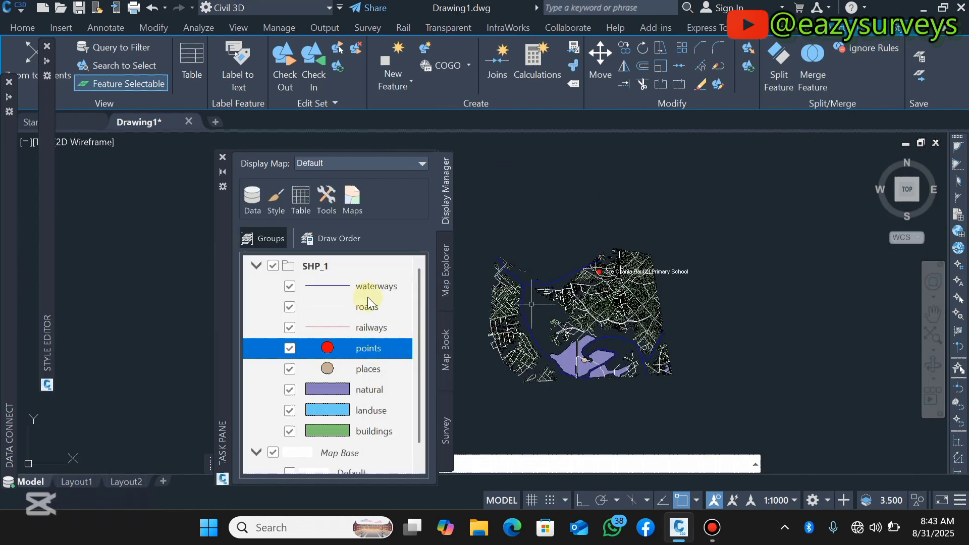
scroll(323, 387, down, 1)
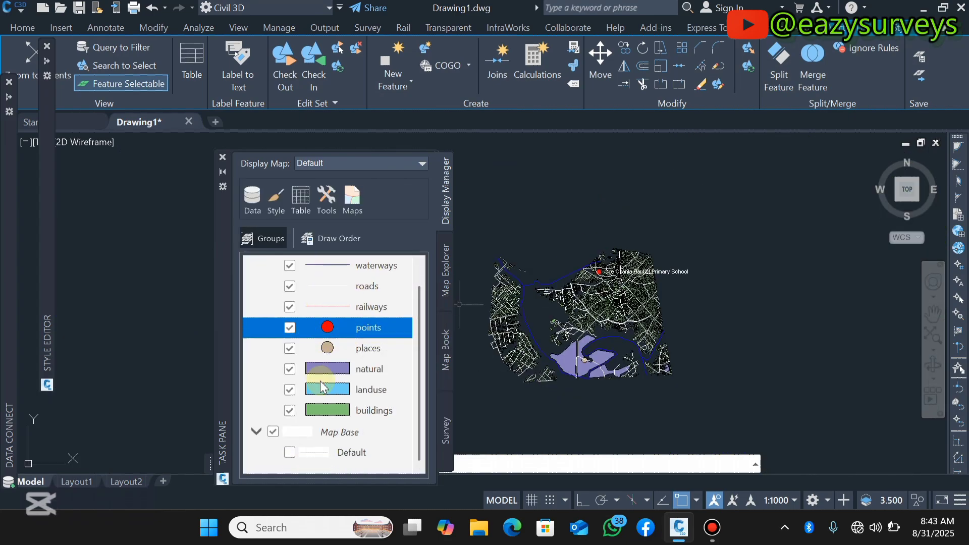
Give the buildings polygon style a white border and a solid red fill
double_click(325, 411)
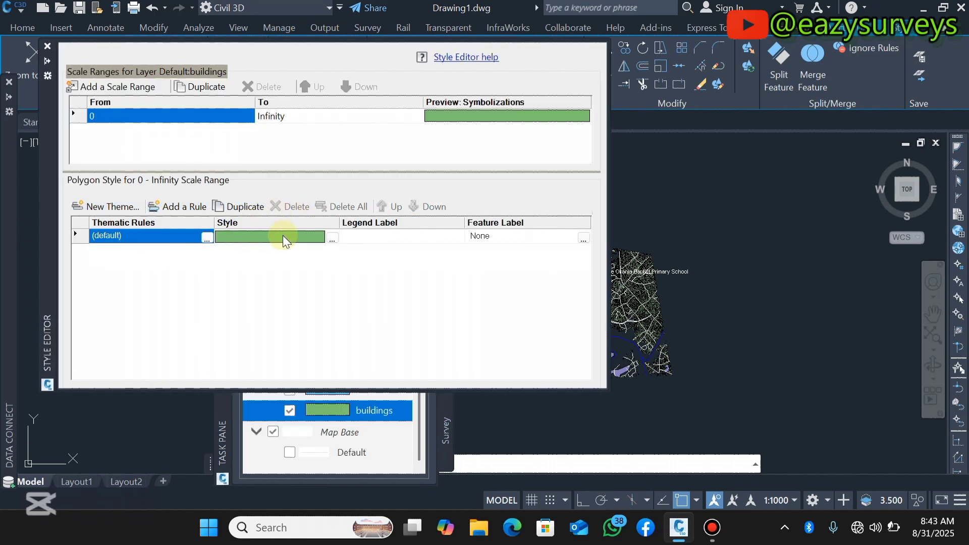
double_click(321, 238)
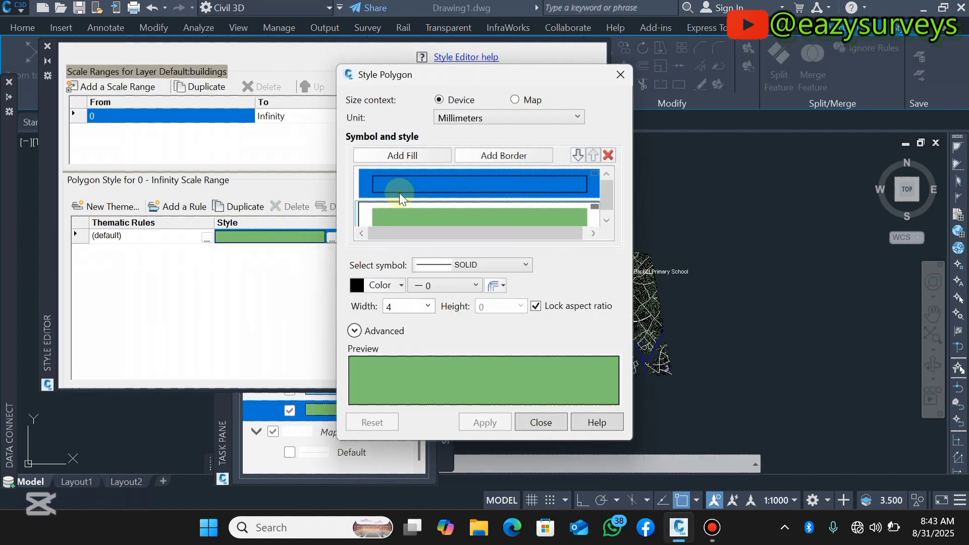
click(373, 289)
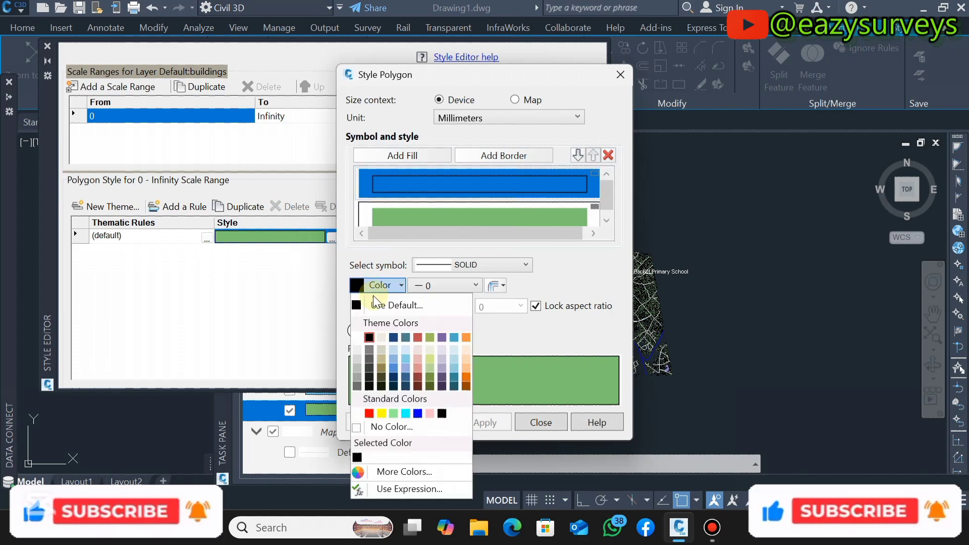
click(356, 414)
click(489, 222)
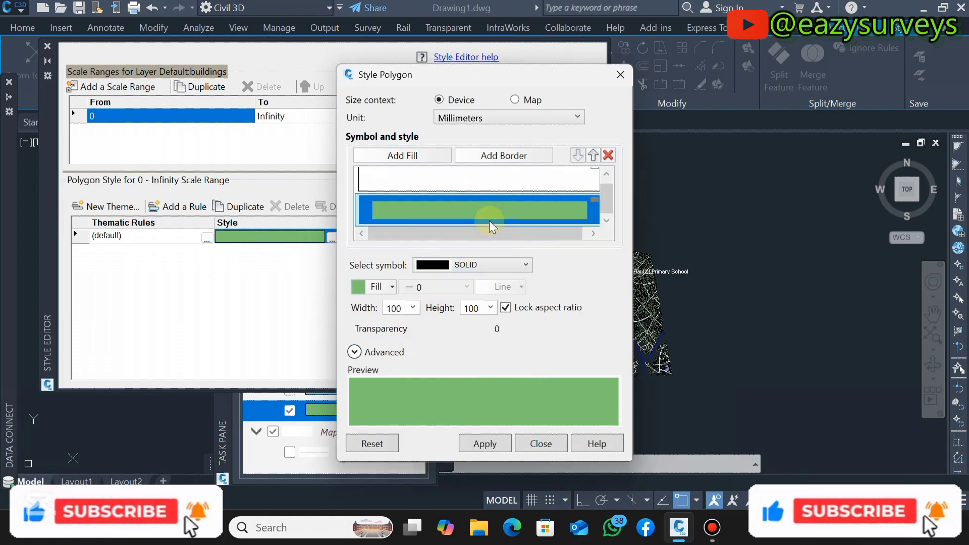
click(382, 286)
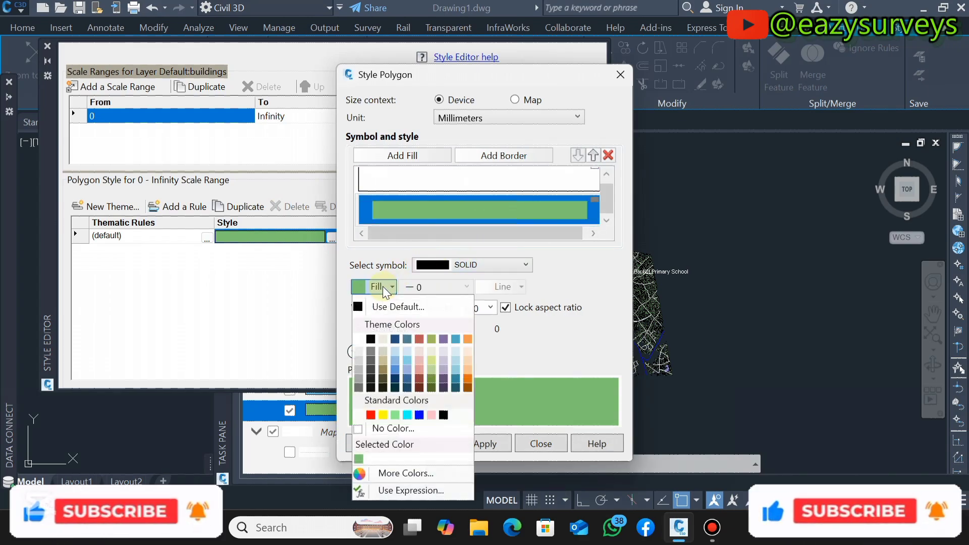
click(369, 415)
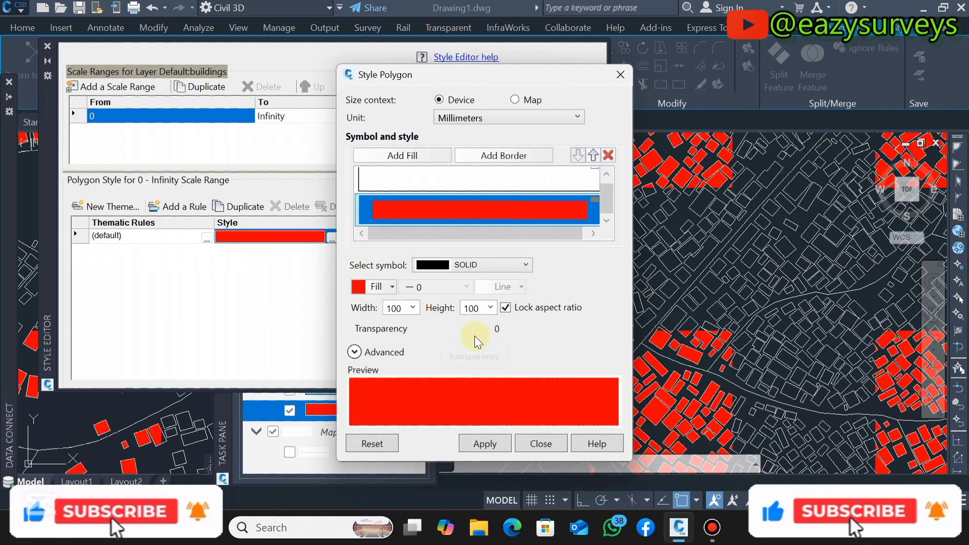
click(483, 444)
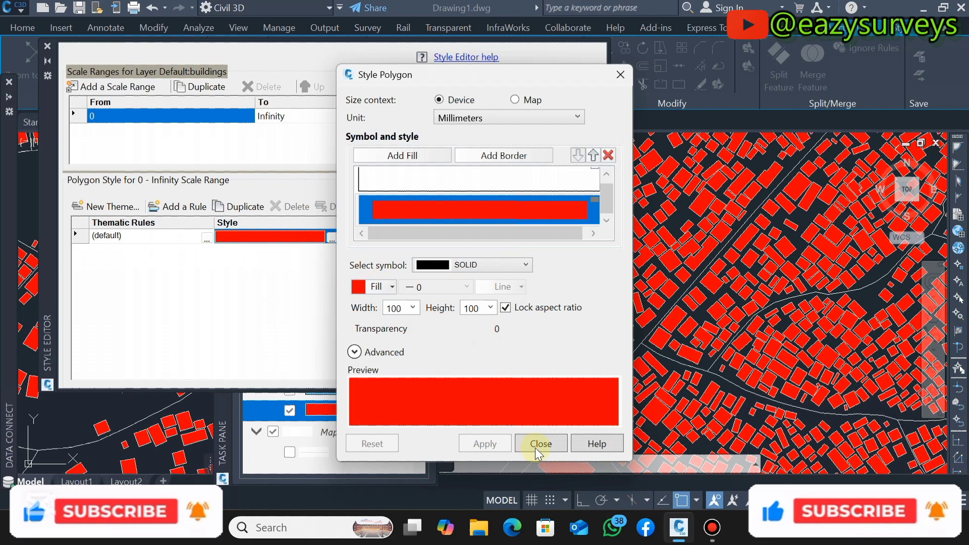
click(539, 444)
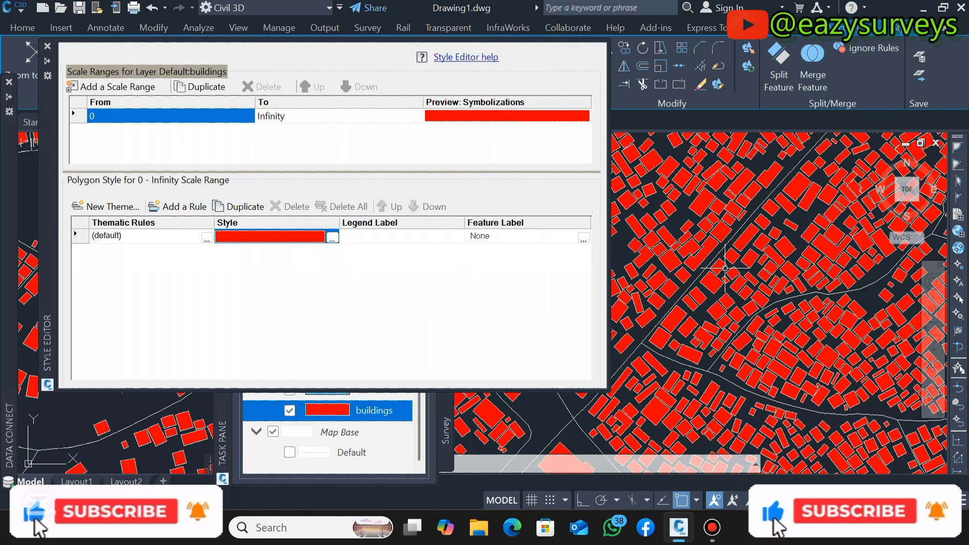
scroll(674, 282, down, 3)
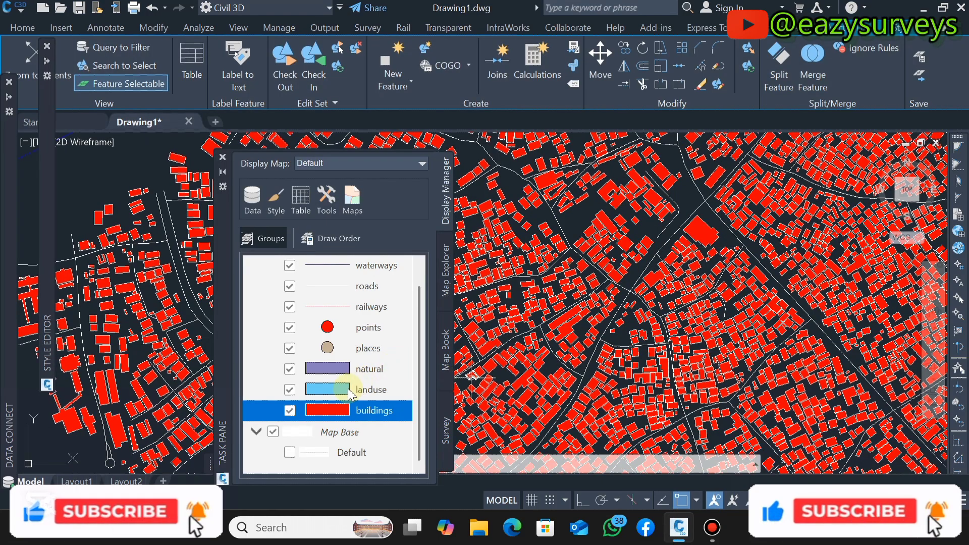
Change the natural areas polygon fill from purple to green and apply it
double_click(334, 374)
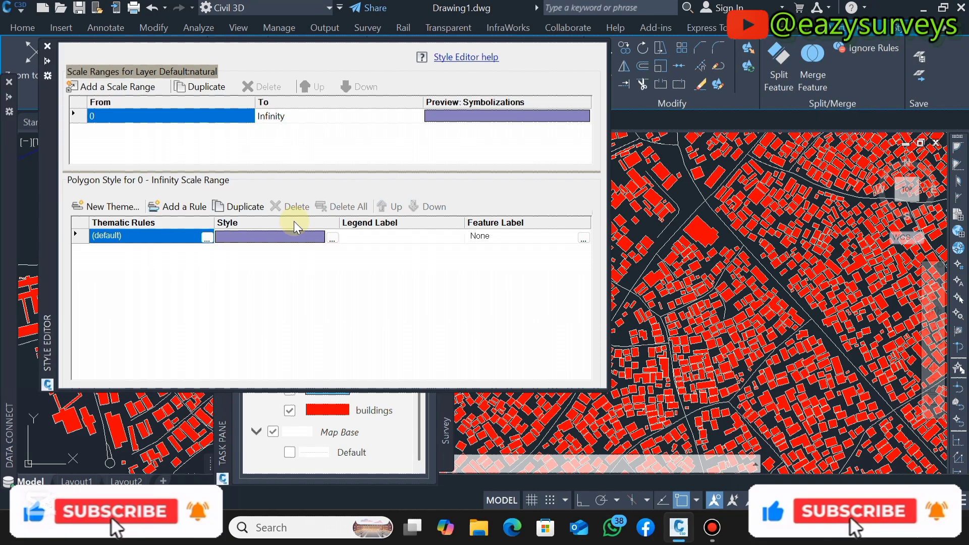
click(315, 235)
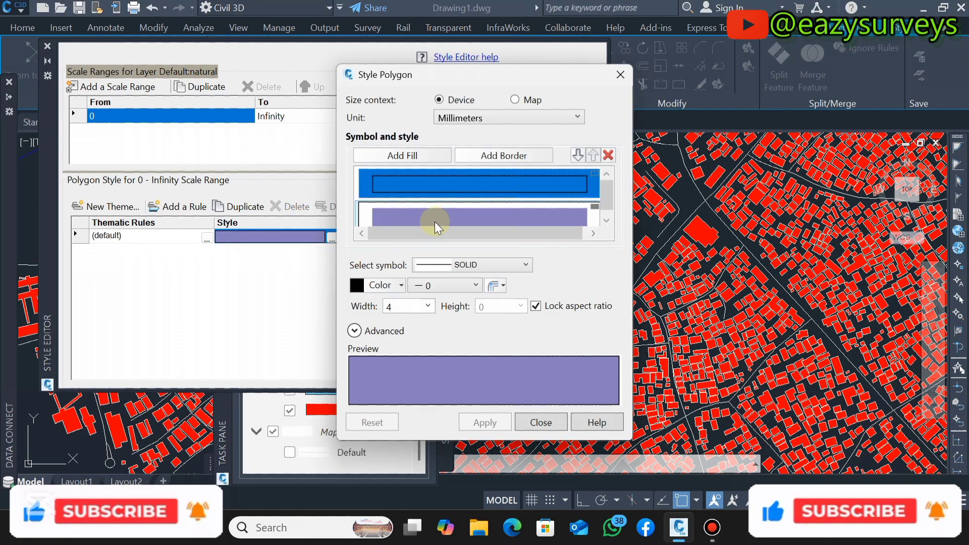
click(434, 222)
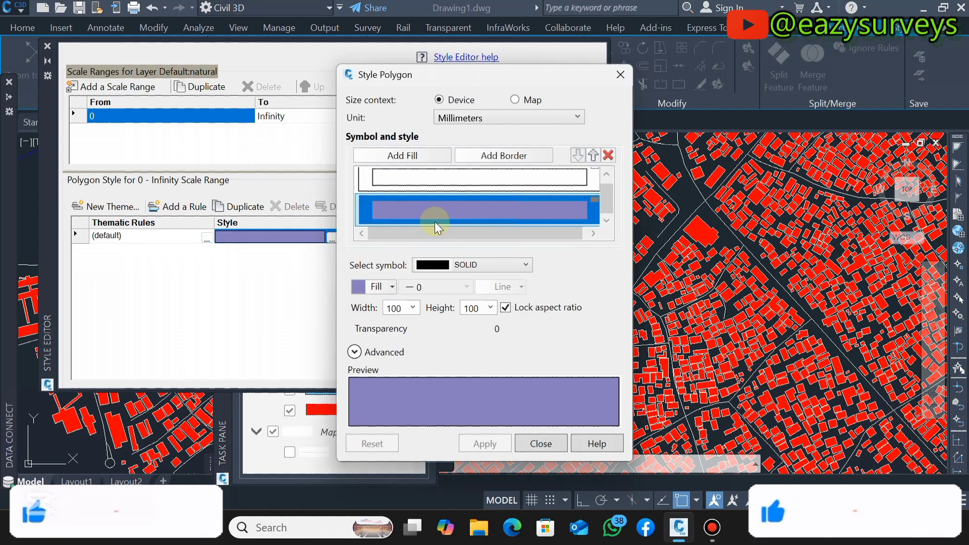
click(389, 286)
click(395, 415)
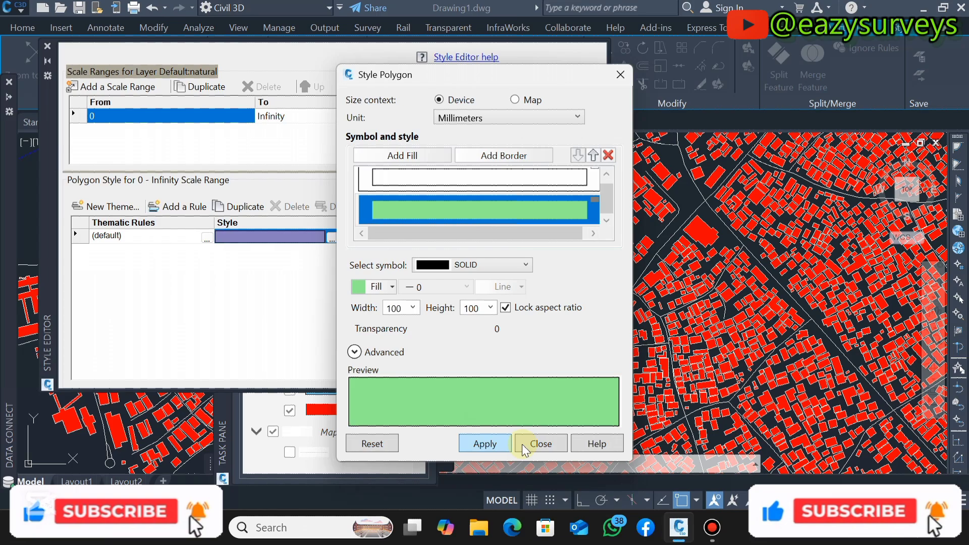
click(486, 444)
click(540, 443)
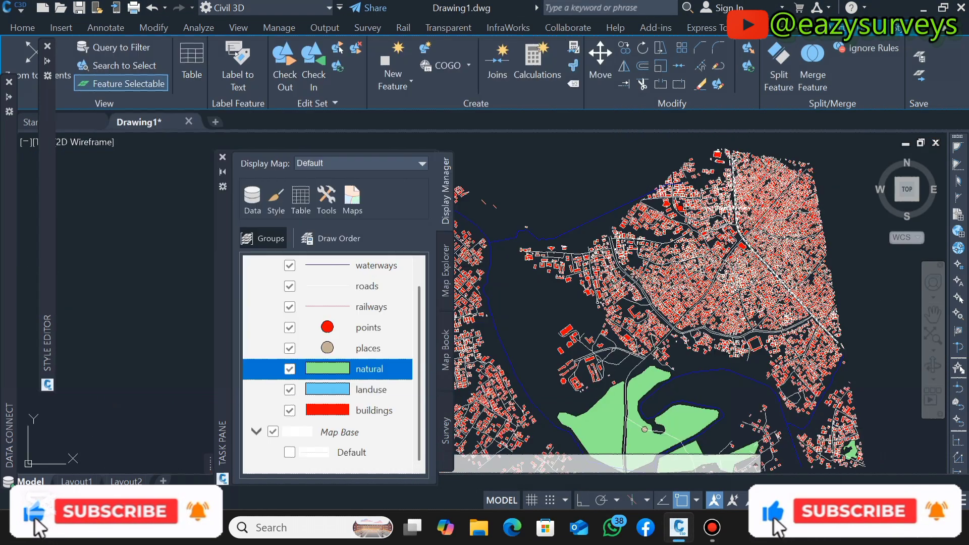
scroll(760, 248, down, 3)
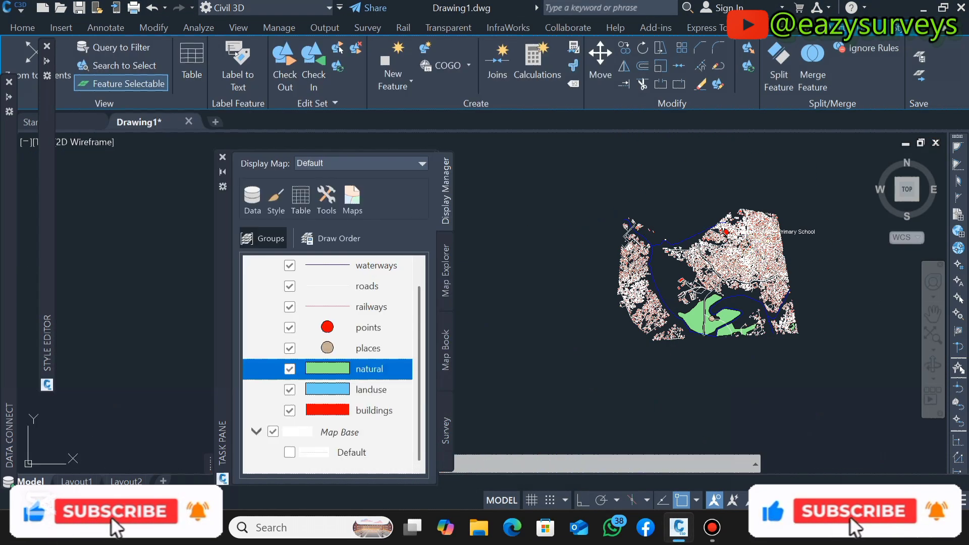
scroll(757, 253, up, 5)
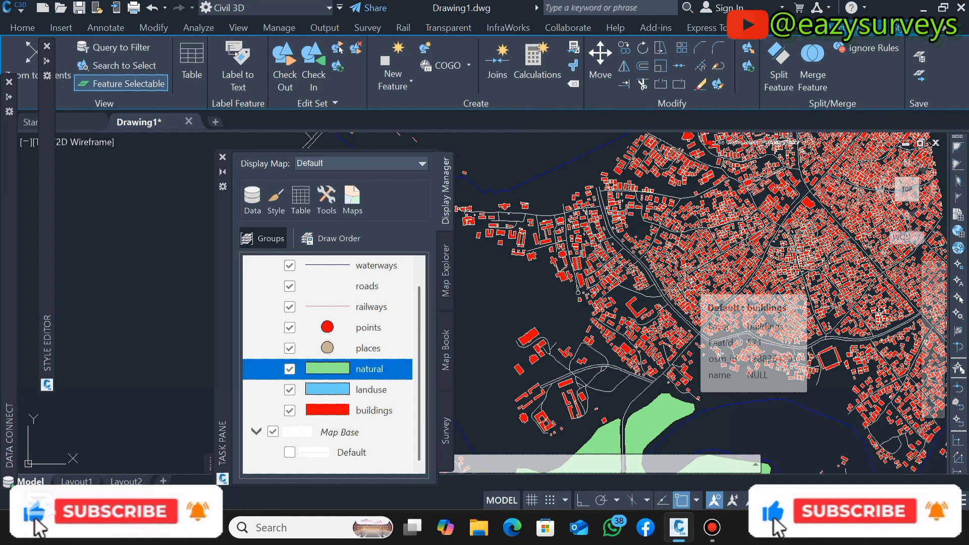
scroll(661, 318, down, 3)
scroll(681, 222, down, 5)
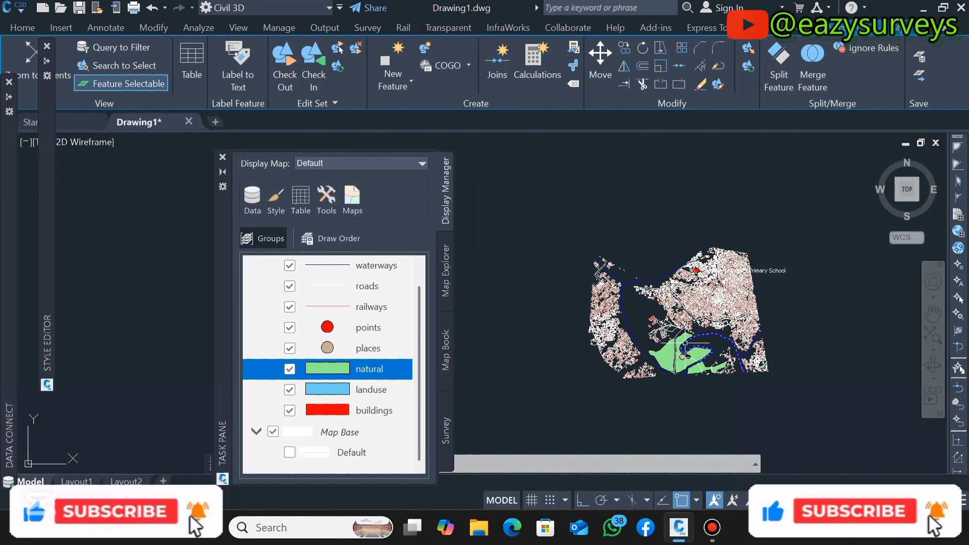
scroll(679, 362, up, 6)
Close the Display Manager panel and zoom in and out on the styled map
click(222, 157)
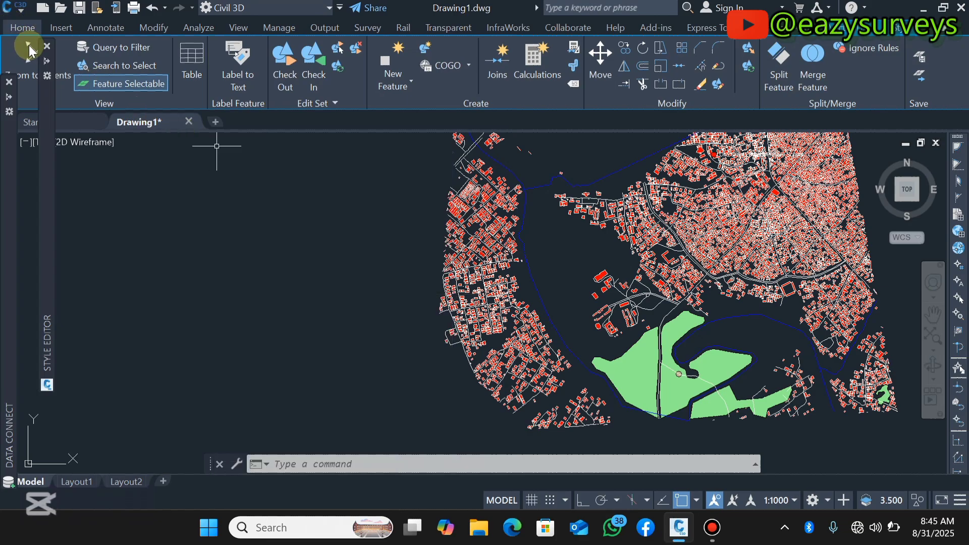
scroll(741, 230, up, 4)
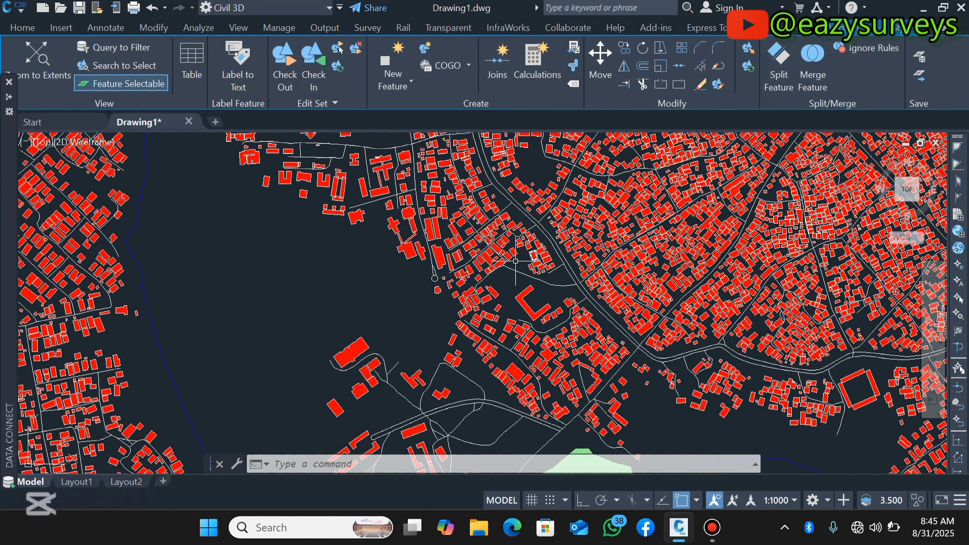
scroll(437, 274, down, 6)
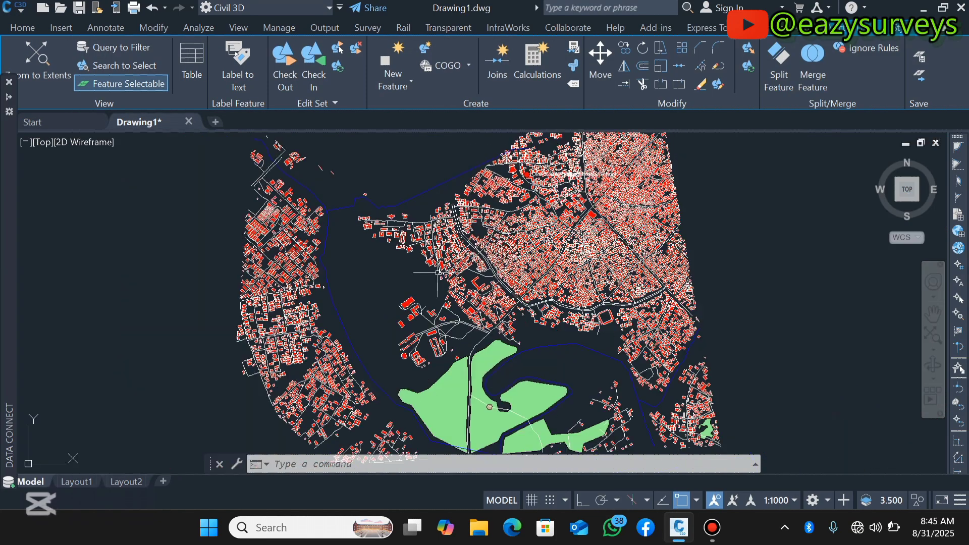
scroll(522, 255, up, 4)
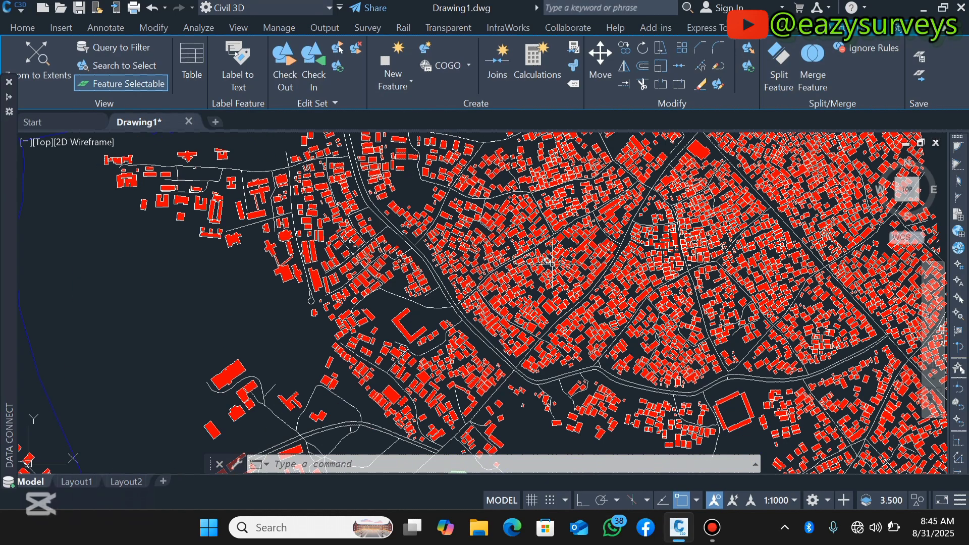
scroll(536, 264, down, 2)
scroll(681, 202, up, 2)
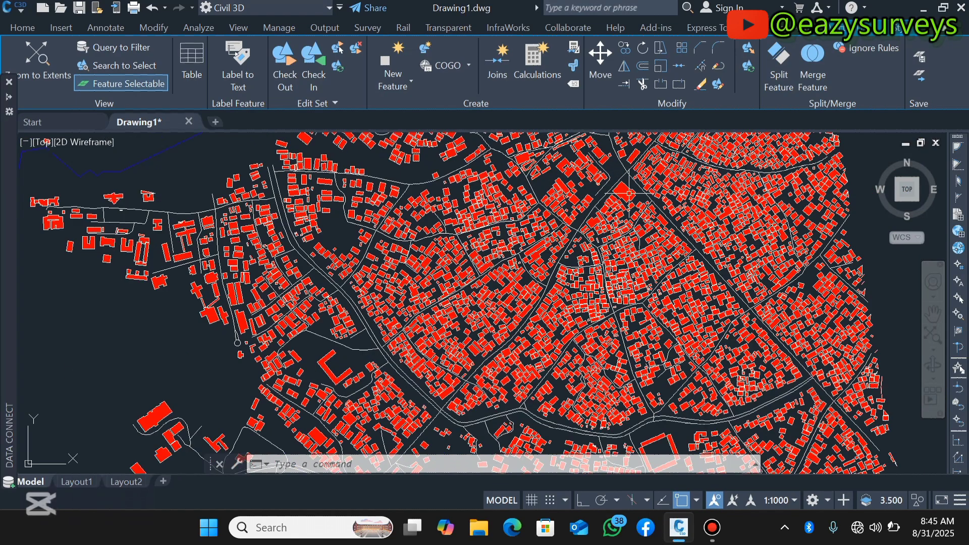
scroll(588, 234, up, 4)
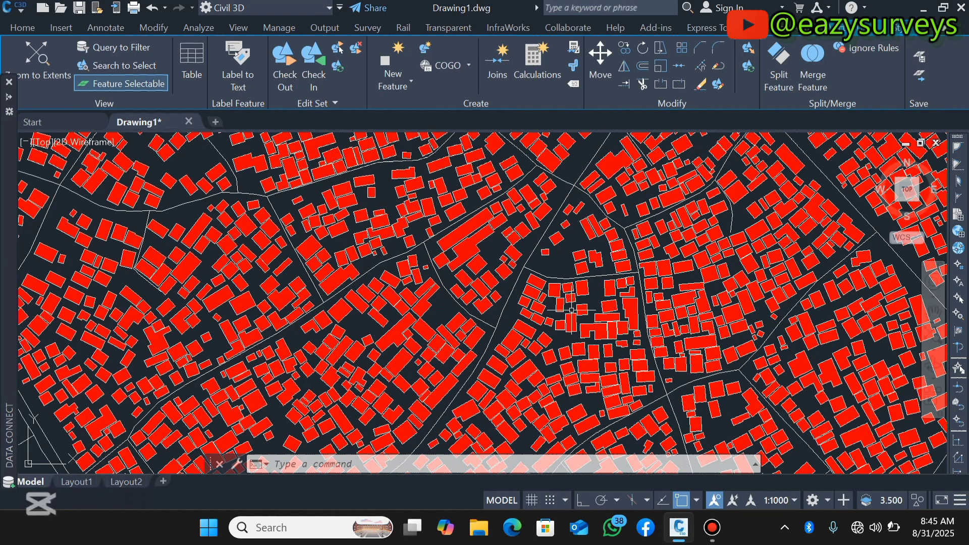
scroll(582, 287, down, 6)
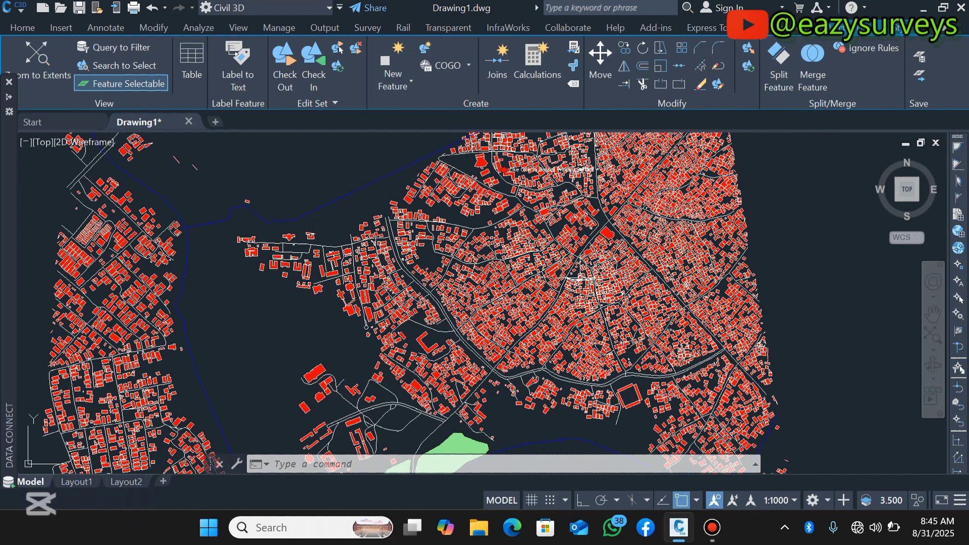
scroll(580, 278, down, 2)
scroll(573, 280, down, 2)
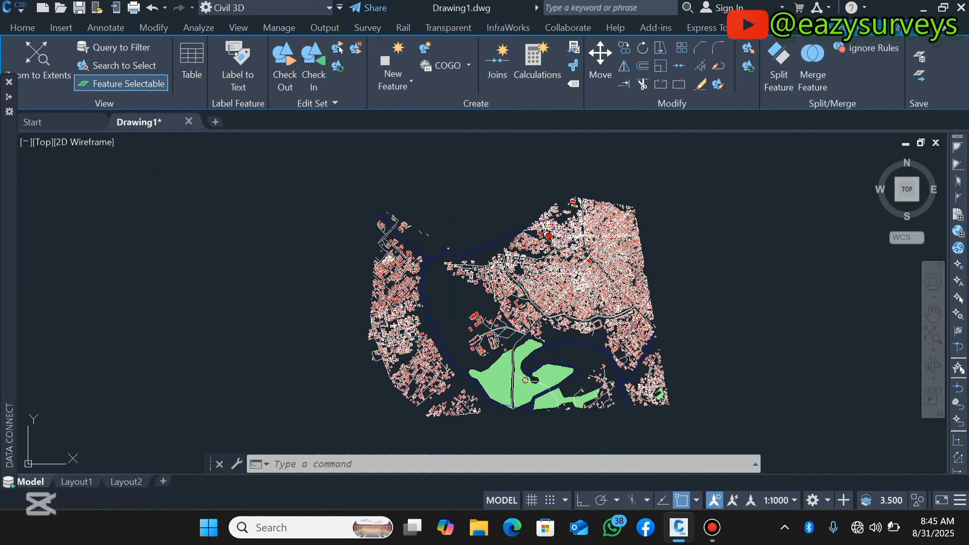
scroll(571, 290, up, 4)
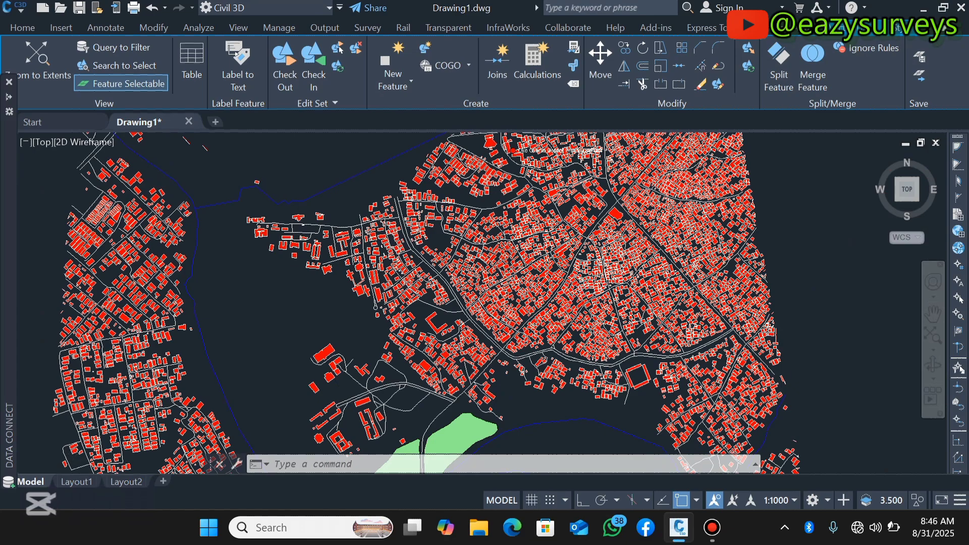
scroll(571, 303, down, 1)
Pan and zoom across the town to inspect buildings, roads, waterways and natural areas
middle_drag(568, 467, 555, 407)
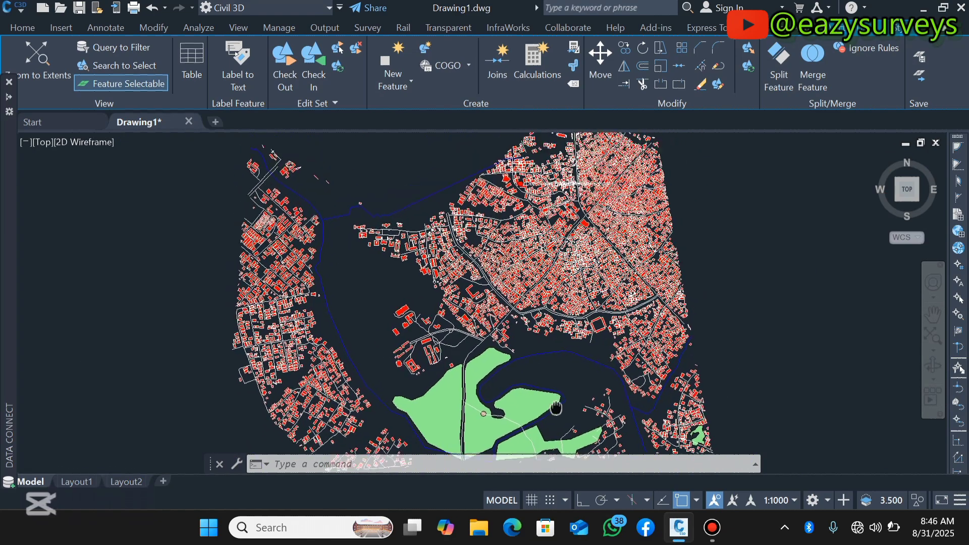
scroll(555, 408, up, 1)
scroll(520, 263, up, 1)
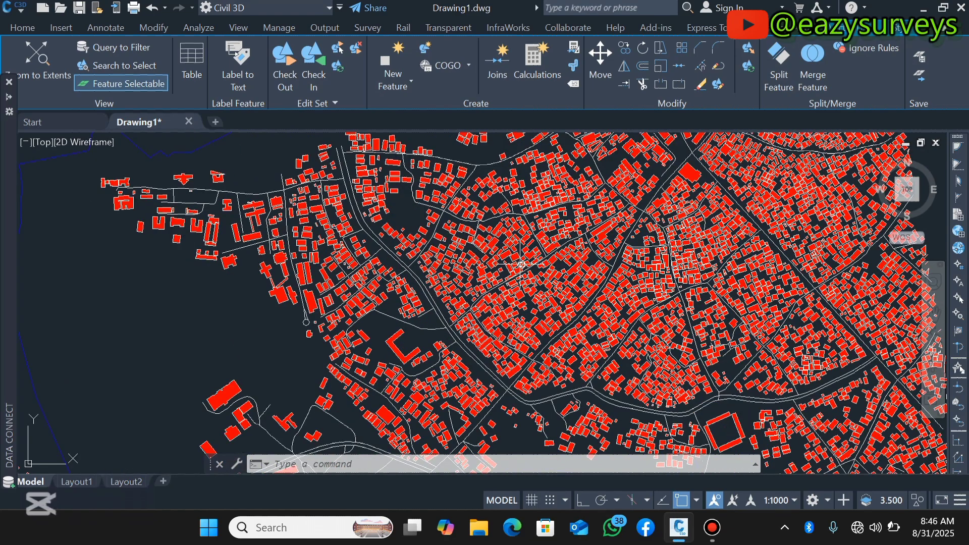
scroll(520, 263, up, 2)
scroll(558, 296, down, 2)
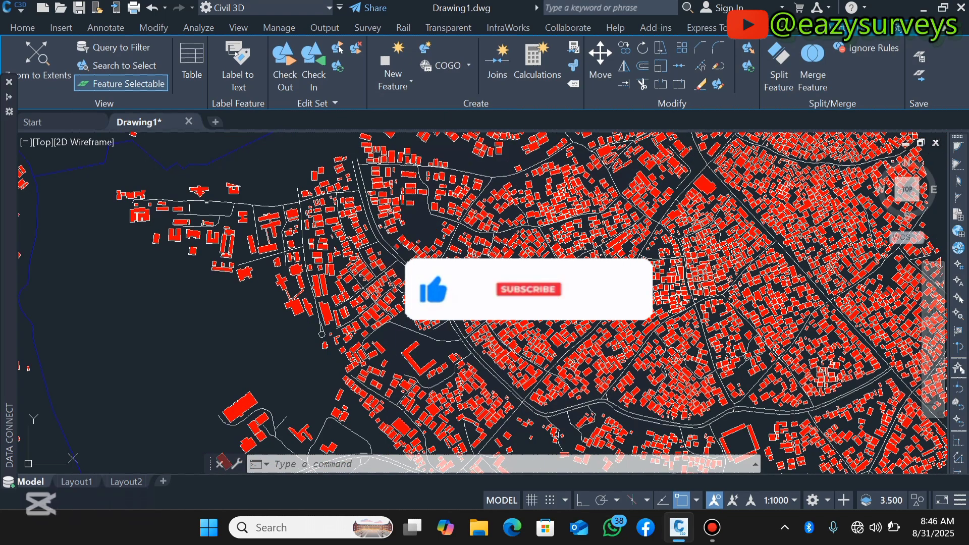
middle_drag(452, 376, 520, 320)
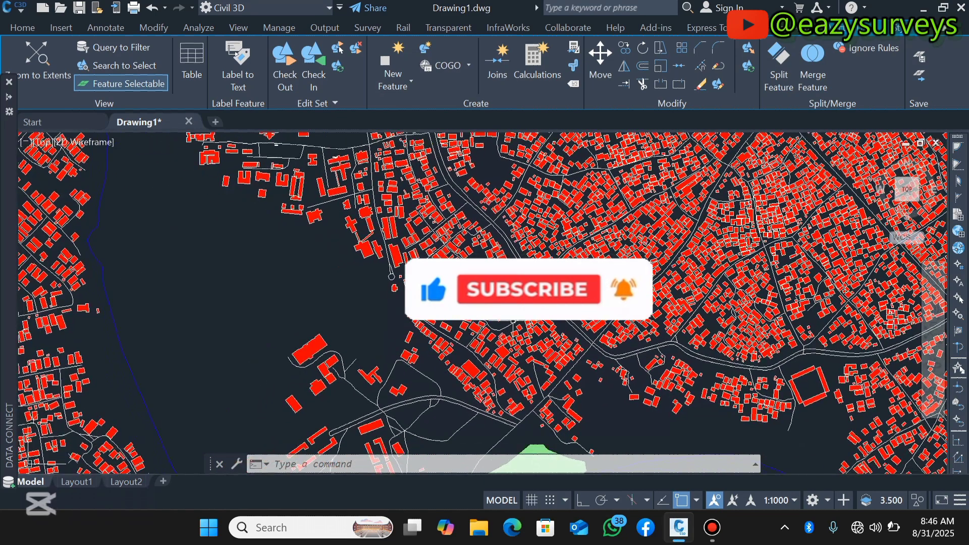
scroll(521, 323, down, 5)
scroll(595, 348, down, 3)
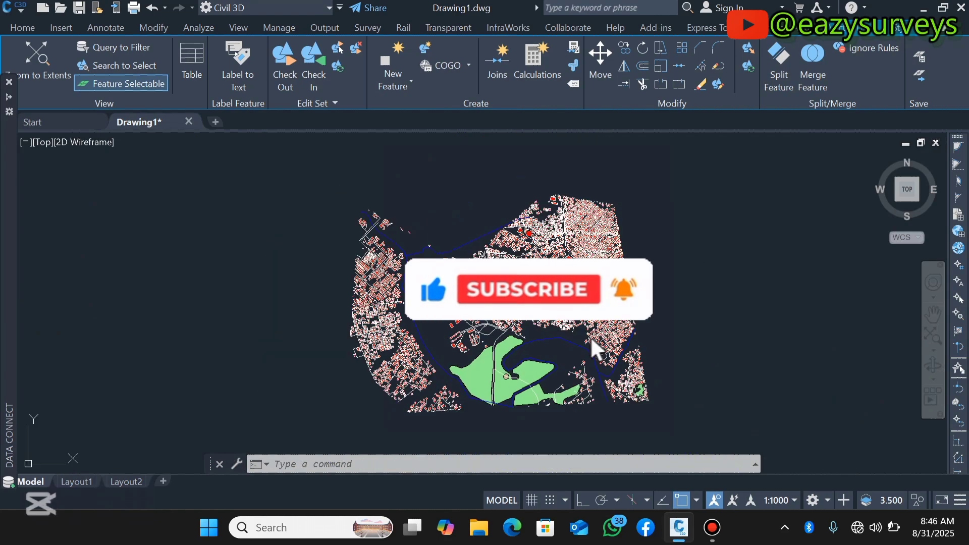
scroll(570, 308, up, 2)
scroll(545, 243, up, 8)
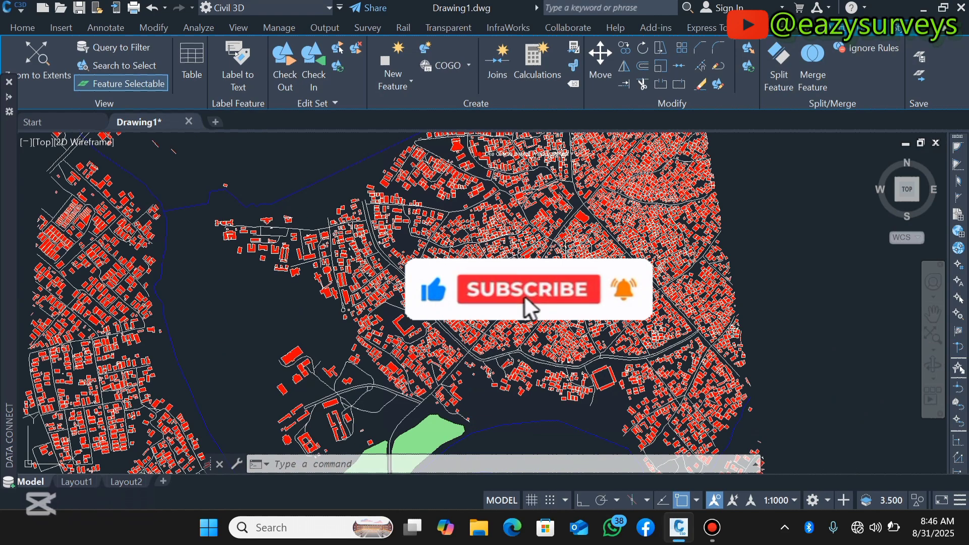